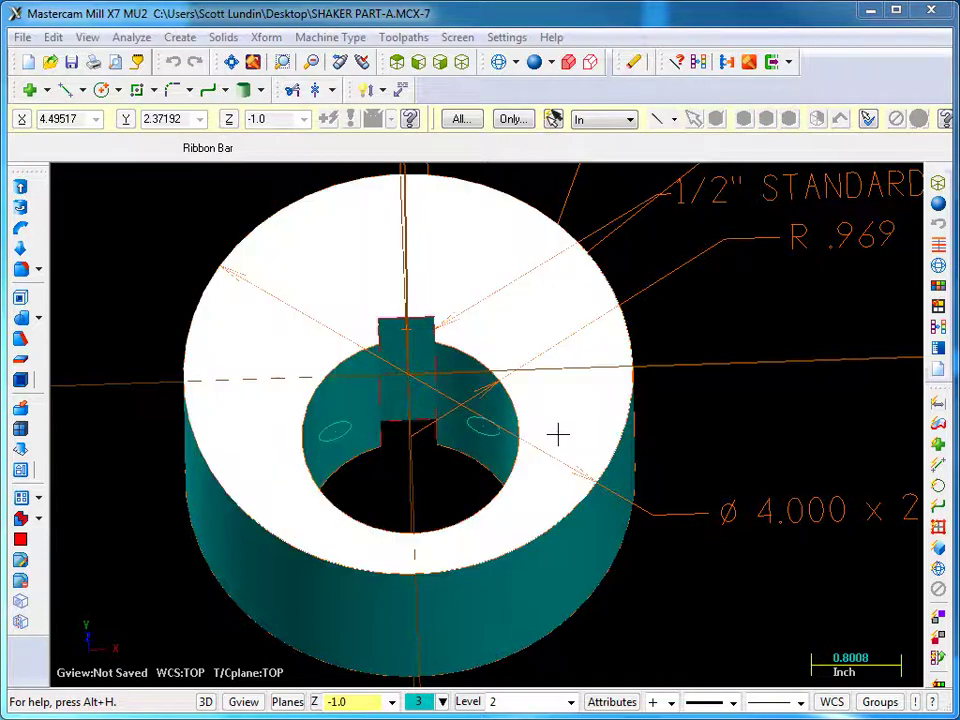
Step: Set the current construction color to 135
{"action": "left_click", "coordinate": [419, 703]}
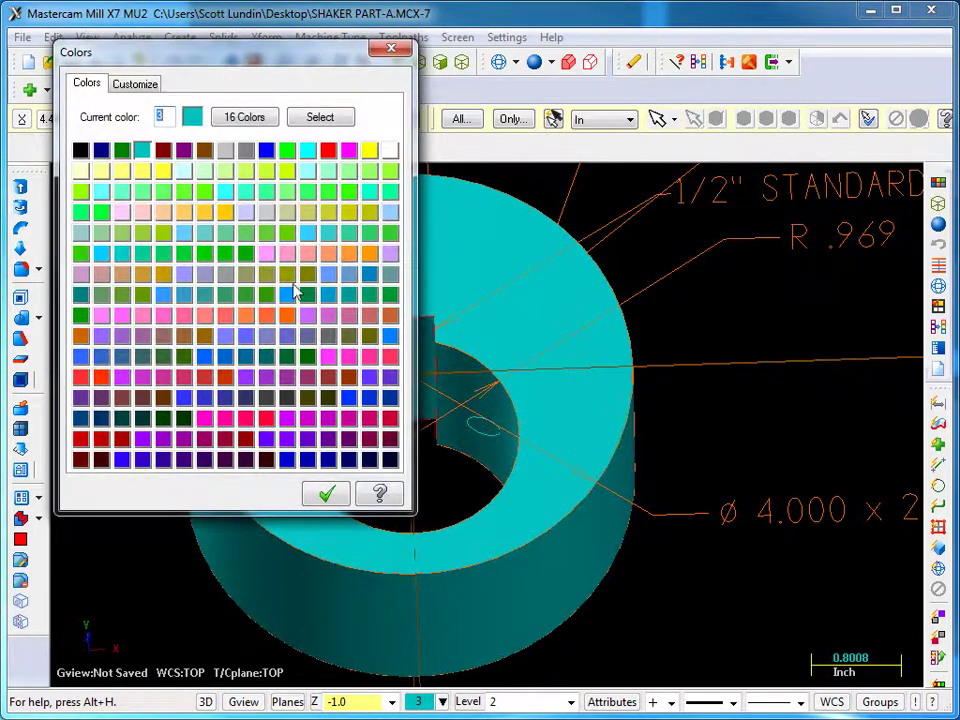
{"action": "left_click", "coordinate": [223, 317]}
{"action": "left_click", "coordinate": [327, 494]}
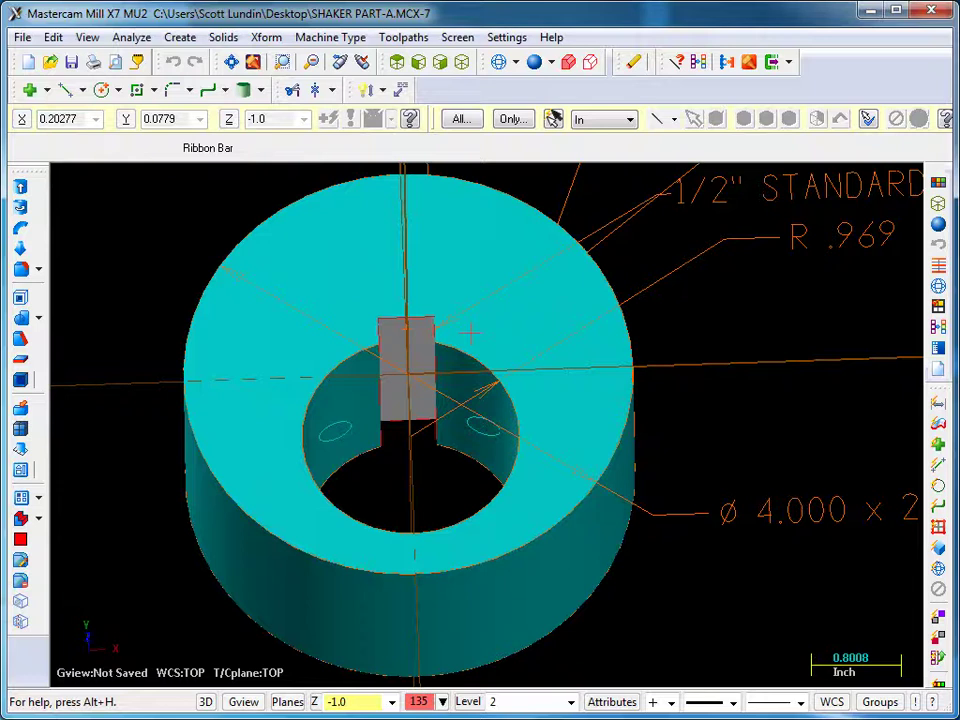
Step: In wireframe display, create a ruled/lofted surface for the drilled hole right of the keyway, between its counterbore-floor circle and bore-wall contour
{"action": "left_click", "coordinate": [499, 64]}
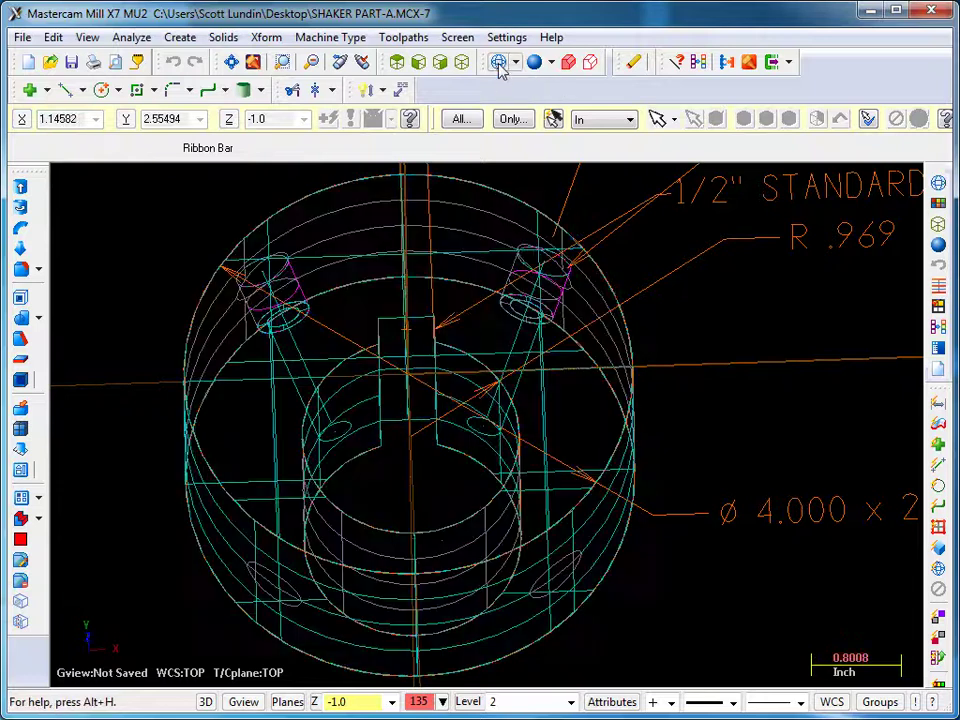
{"action": "left_click", "coordinate": [182, 38]}
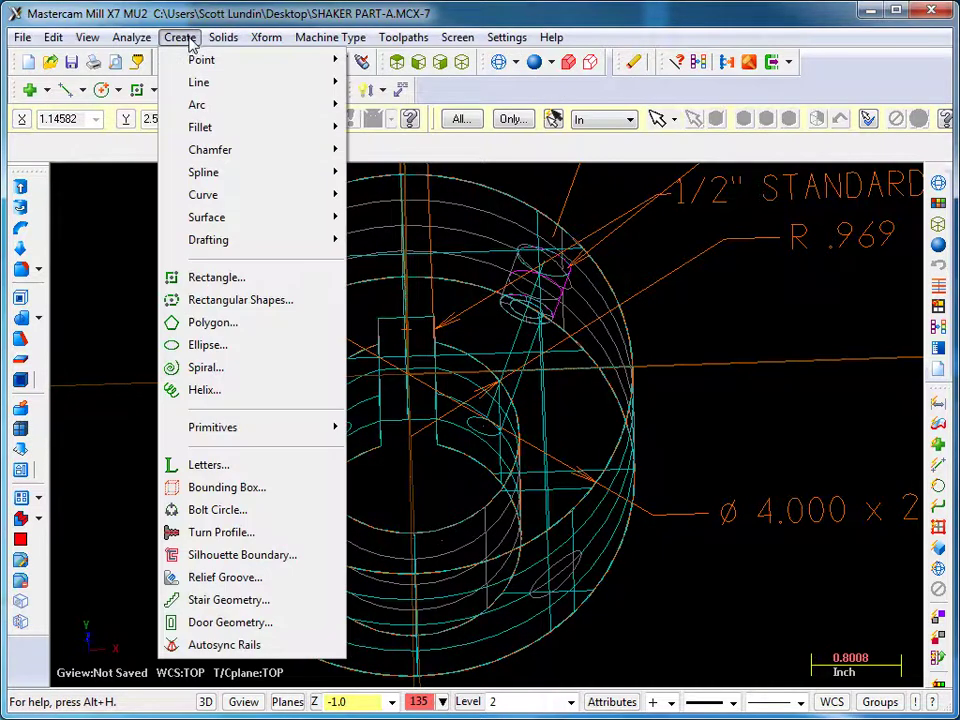
{"action": "mouse_move", "coordinate": [233, 221]}
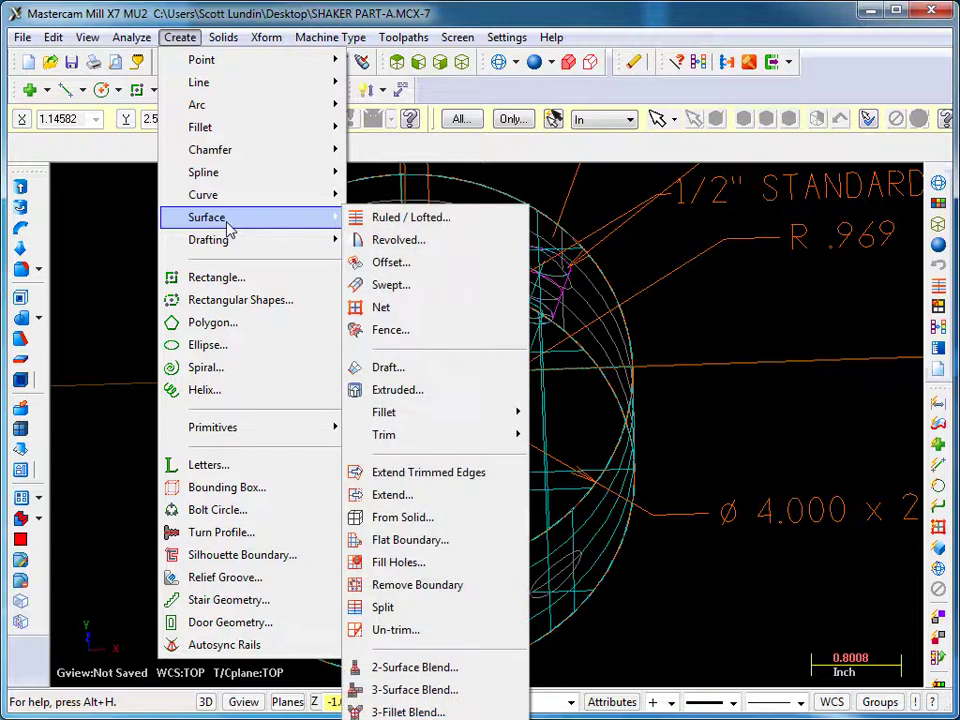
{"action": "left_click", "coordinate": [388, 220]}
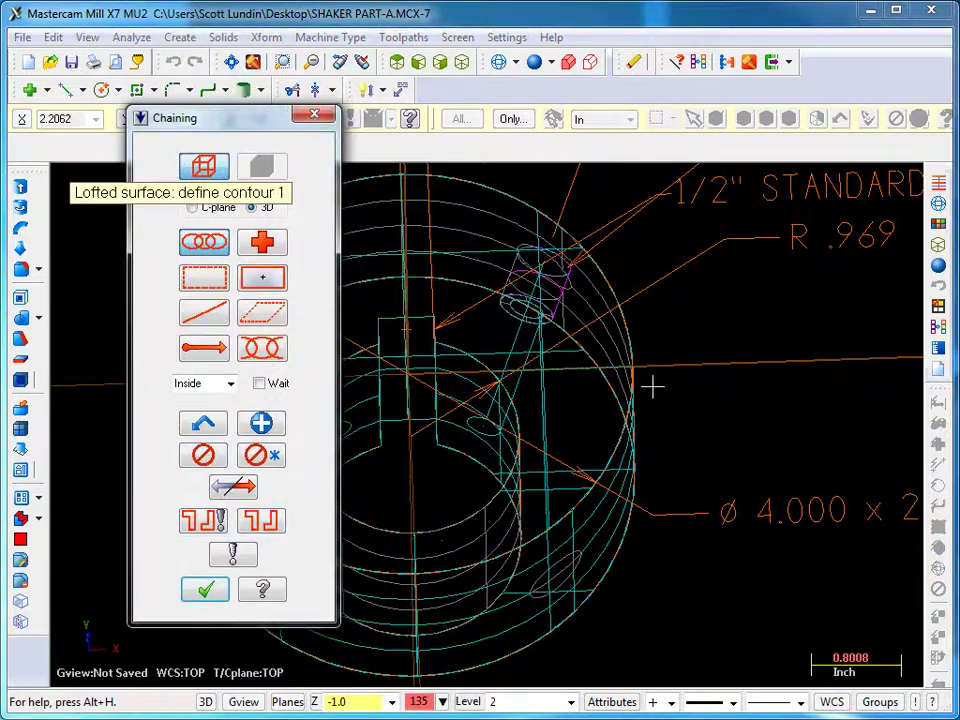
{"action": "left_click_drag", "start_coordinate": [257, 124], "coordinate": [200, 126]}
{"action": "scroll", "coordinate": [514, 343], "scroll_direction": "up", "scroll_amount": 5}
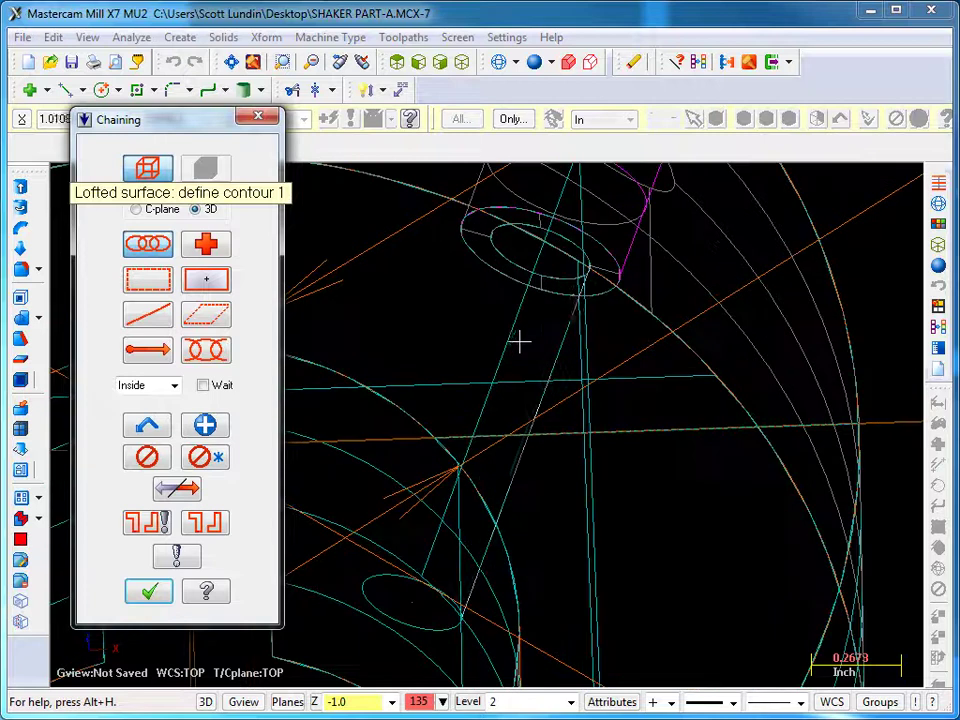
{"action": "left_click", "coordinate": [566, 281]}
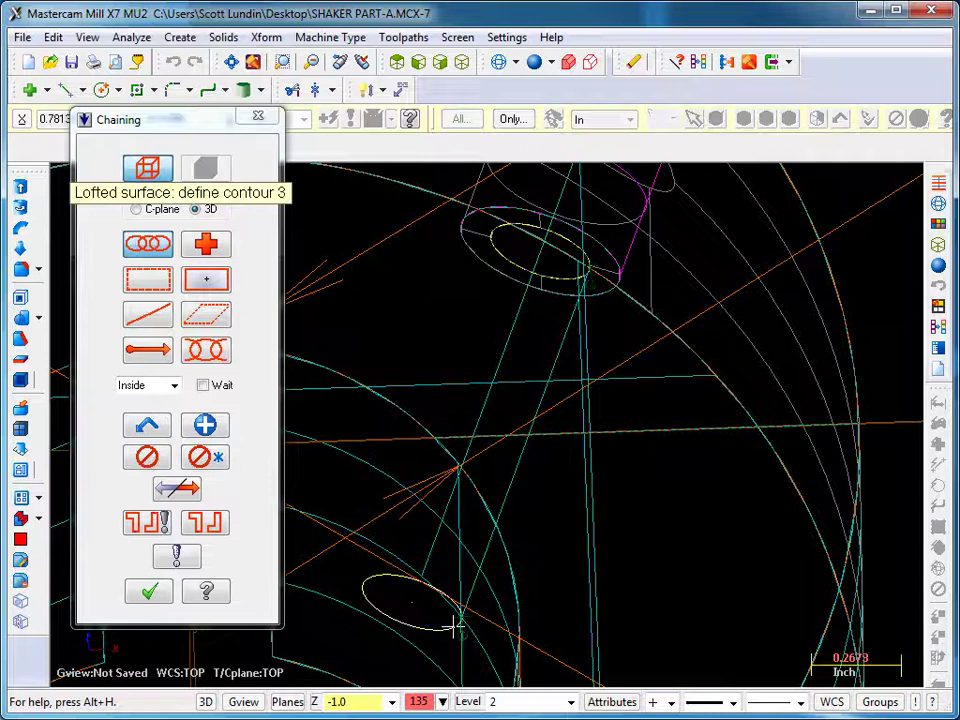
{"action": "left_click", "coordinate": [150, 594]}
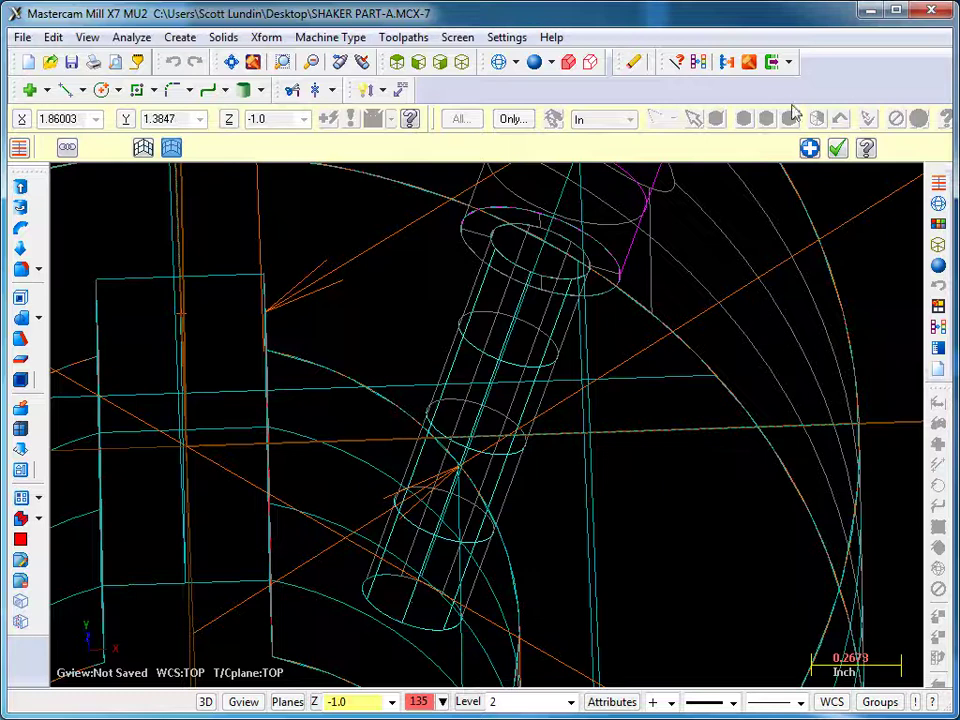
{"action": "left_click", "coordinate": [810, 149]}
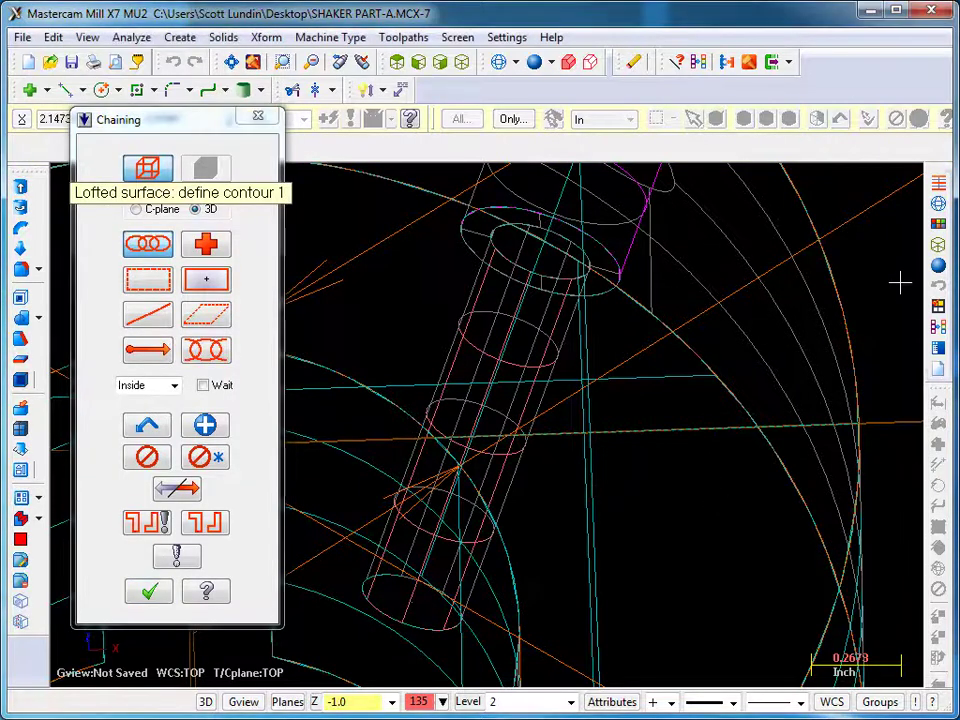
Step: Create a matching lofted surface for the drilled hole left of the keyway, from its counterbore-floor circle to the bore-wall contour
{"action": "key", "text": "alt+Left"}
{"action": "key", "text": "alt+Right"}
{"action": "key", "text": "alt+Right"}
{"action": "key", "text": "alt+Right"}
{"action": "key", "text": "alt+Right"}
{"action": "key", "text": "alt+Right"}
{"action": "key", "text": "alt+Right"}
{"action": "key", "text": "alt+Right"}
{"action": "key", "text": "alt+Right"}
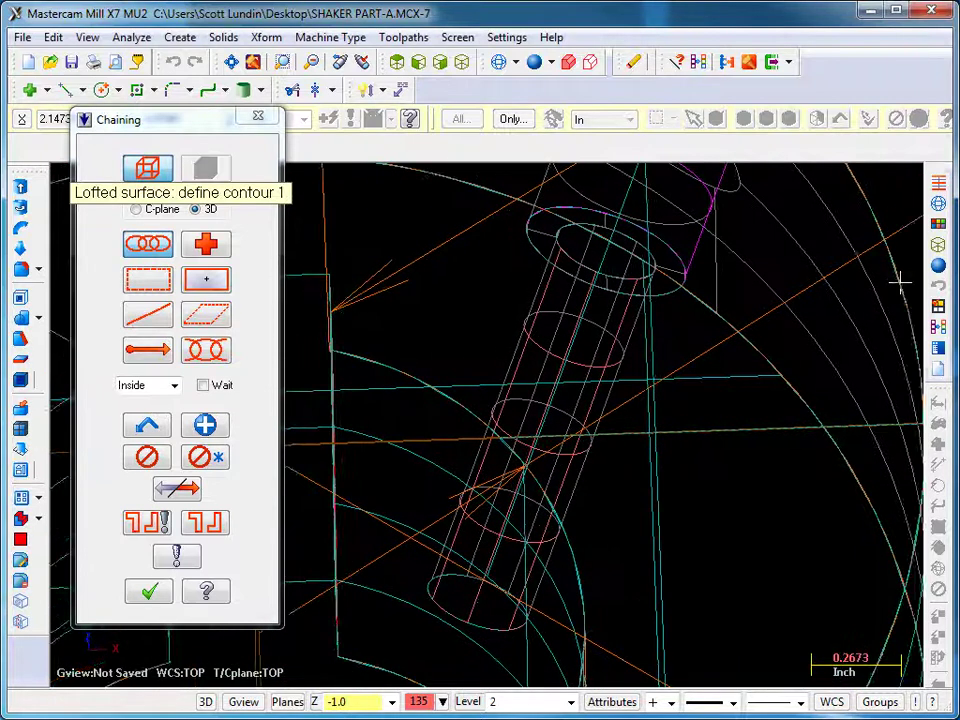
{"action": "key", "text": "Right"}
{"action": "left_click", "coordinate": [899, 282]}
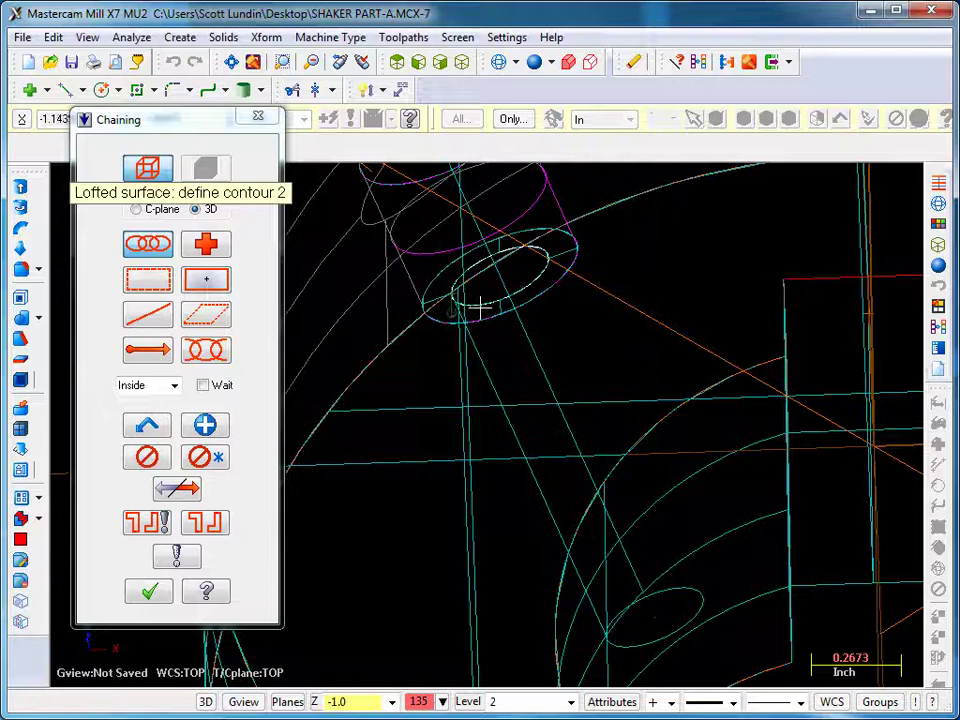
{"action": "left_click", "coordinate": [481, 308]}
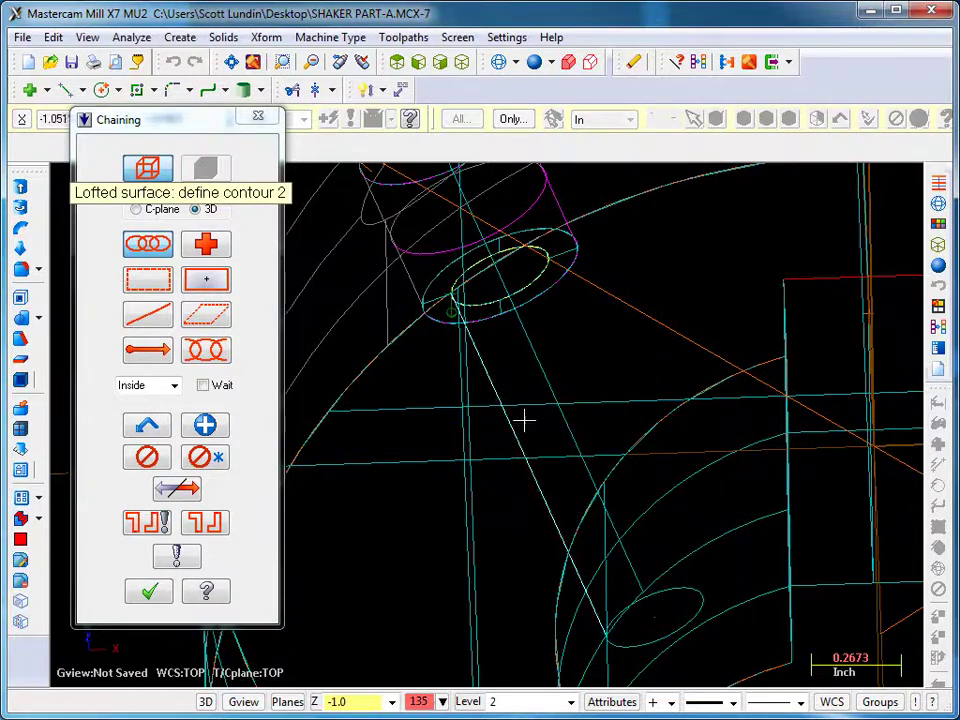
{"action": "left_click", "coordinate": [624, 649]}
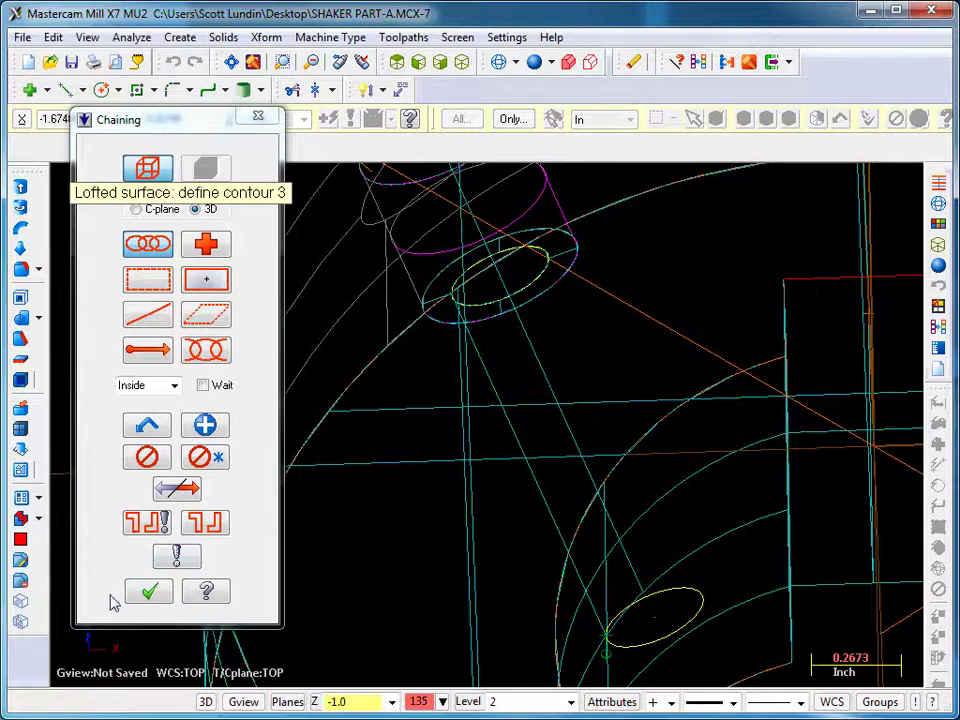
{"action": "left_click", "coordinate": [149, 595]}
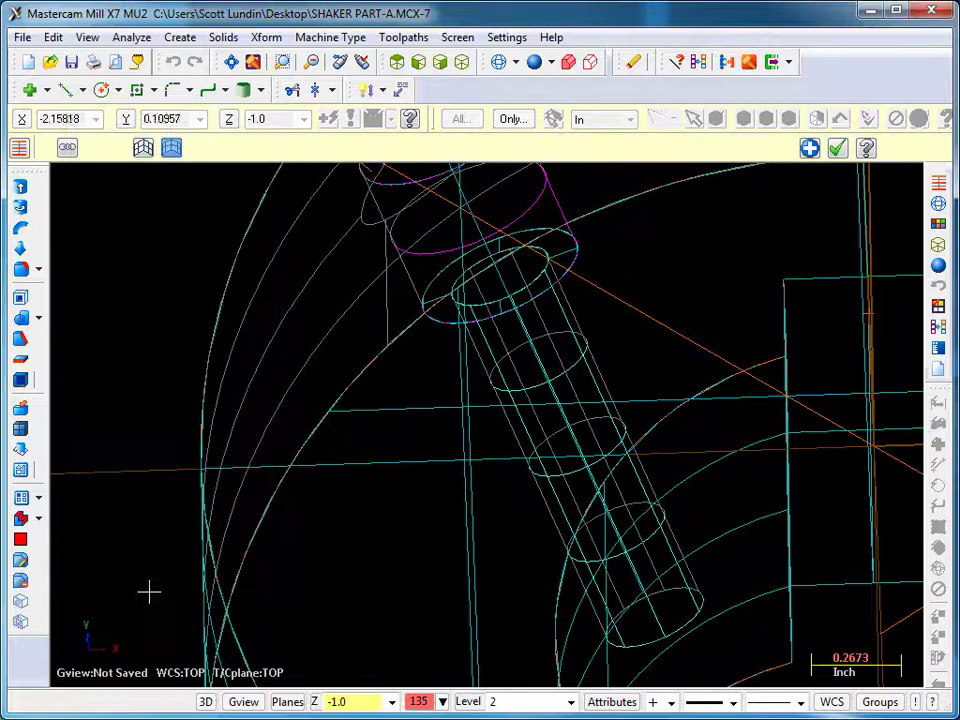
{"action": "left_click", "coordinate": [837, 148]}
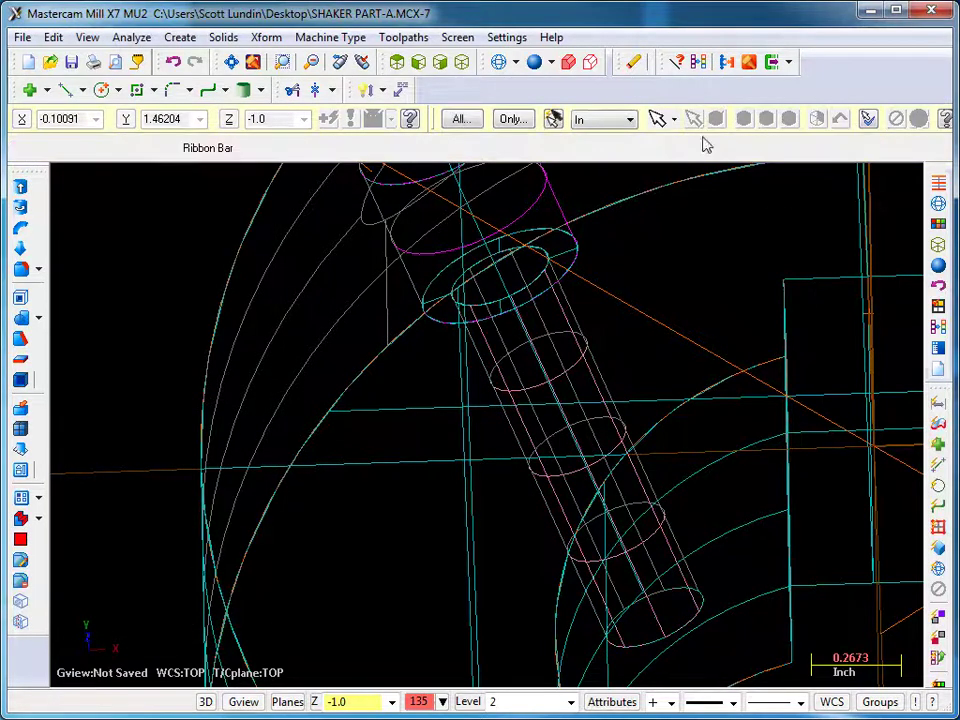
Step: Shade the part and examine the lofted hole surfaces and counterbores from inside the bore and around the outer wall
{"action": "left_click", "coordinate": [537, 64]}
{"action": "scroll", "coordinate": [347, 268], "scroll_direction": "down", "scroll_amount": 4}
{"action": "mouse_move", "coordinate": [343, 265]}
{"action": "middle_mouse_down"}
{"action": "mouse_move", "coordinate": [525, 340]}
{"action": "mouse_move", "coordinate": [521, 392]}
{"action": "mouse_move", "coordinate": [547, 342]}
{"action": "middle_mouse_up"}
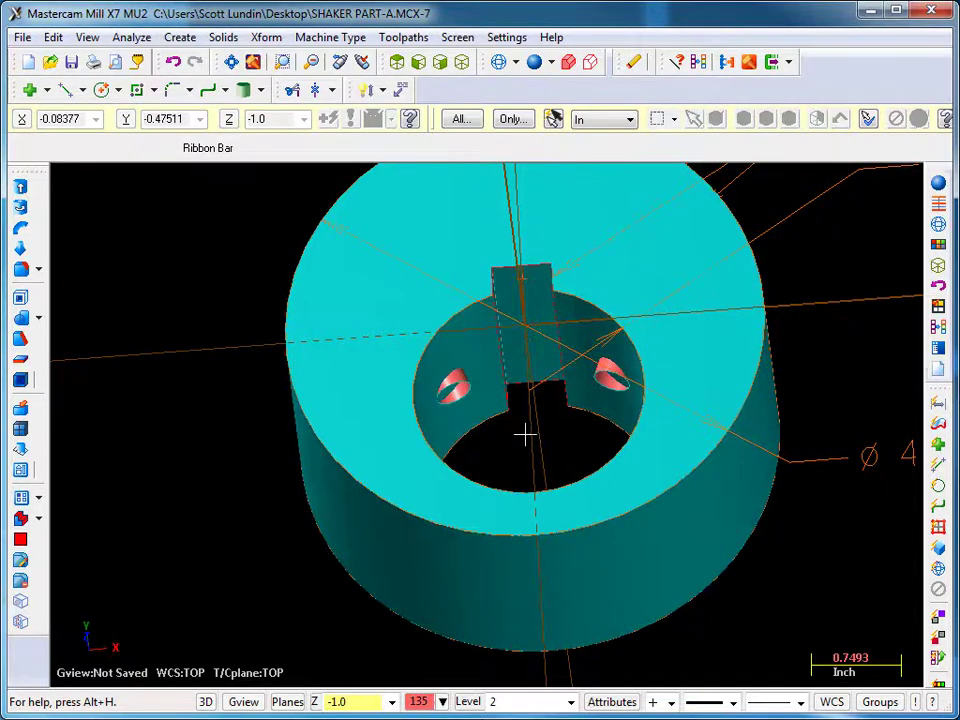
{"action": "middle_click_drag", "start_coordinate": [525, 435], "coordinate": [480, 448]}
{"action": "scroll", "coordinate": [480, 448], "scroll_direction": "up", "scroll_amount": 8}
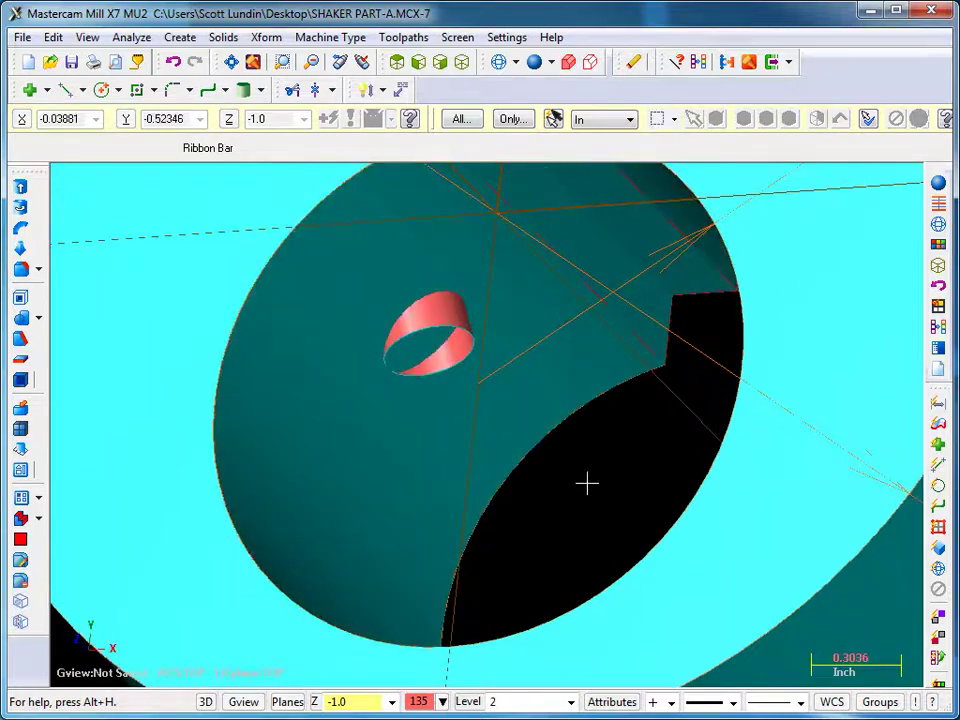
{"action": "middle_click_drag", "start_coordinate": [587, 482], "coordinate": [523, 375]}
{"action": "scroll", "coordinate": [512, 444], "scroll_direction": "down", "scroll_amount": 5}
{"action": "middle_click_drag", "start_coordinate": [485, 500], "coordinate": [797, 342]}
{"action": "scroll", "coordinate": [797, 342], "scroll_direction": "up", "scroll_amount": 3}
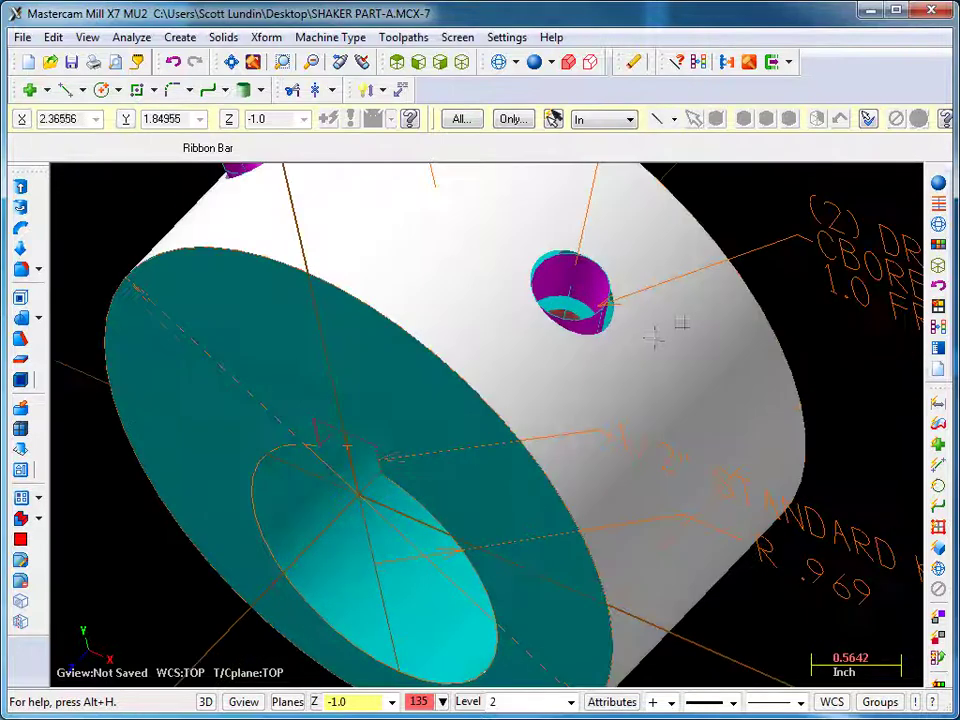
{"action": "mouse_move", "coordinate": [654, 338]}
{"action": "middle_mouse_down"}
{"action": "mouse_move", "coordinate": [632, 332]}
{"action": "mouse_move", "coordinate": [645, 328]}
{"action": "middle_mouse_up"}
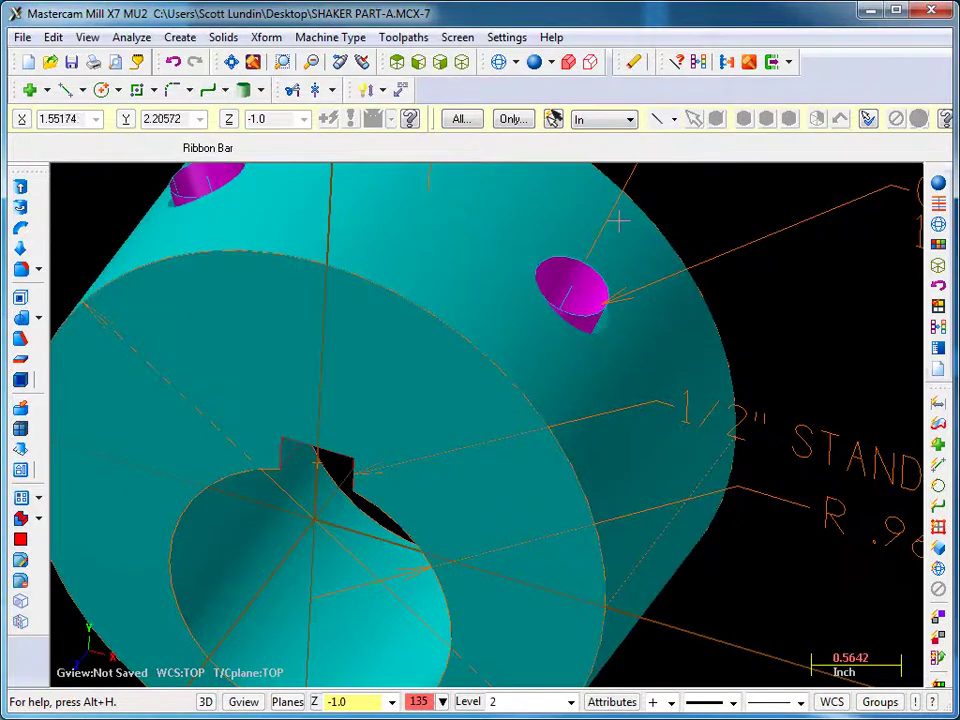
{"action": "middle_click_drag", "start_coordinate": [706, 402], "coordinate": [577, 334]}
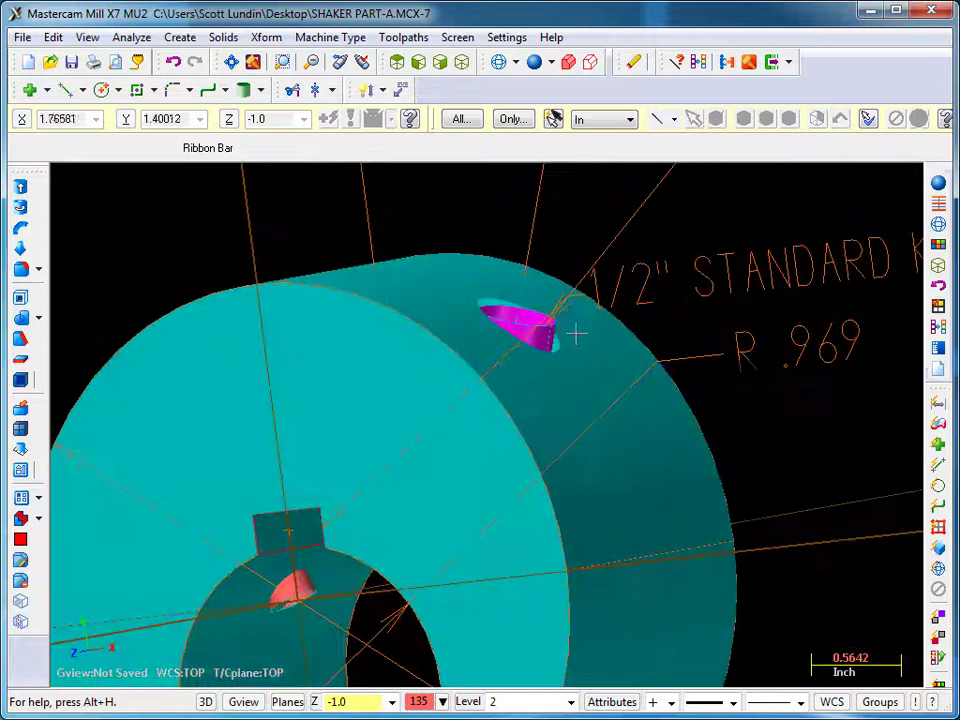
{"action": "scroll", "coordinate": [563, 300], "scroll_direction": "down", "scroll_amount": 5}
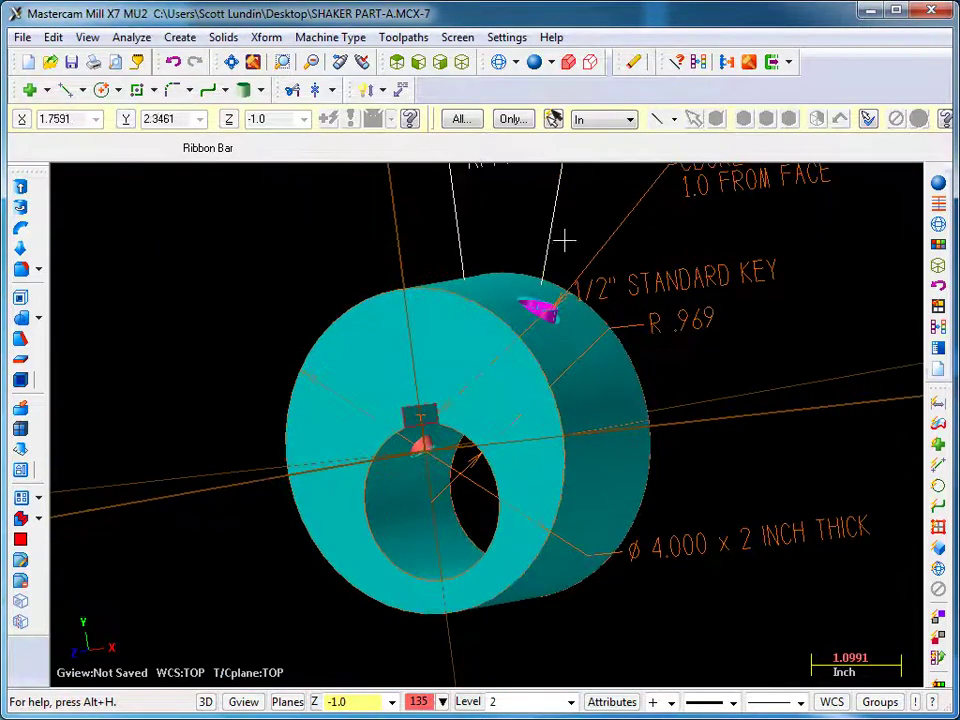
Step: Extend the right counterbore's wall surface outward past the outer cylinder by a length of 0.35
{"action": "left_click", "coordinate": [180, 37]}
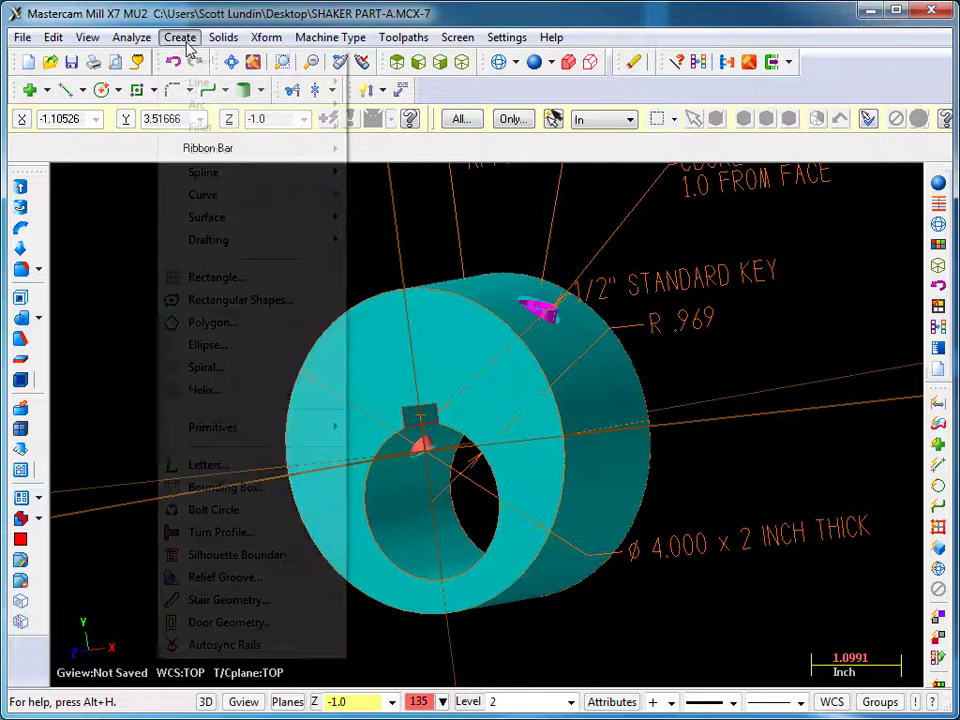
{"action": "mouse_move", "coordinate": [212, 220]}
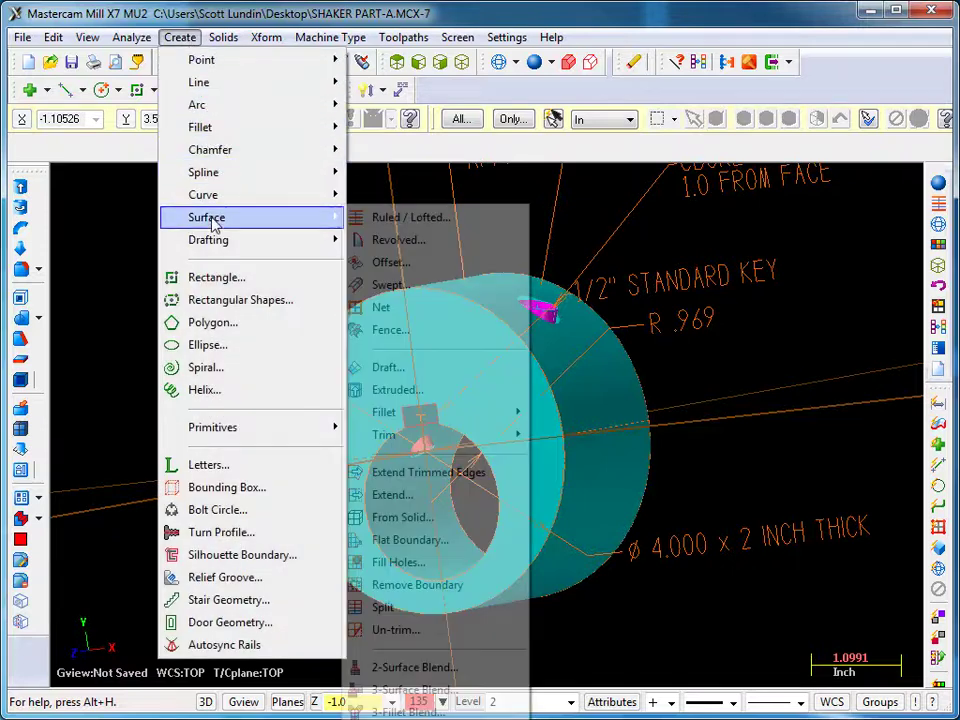
{"action": "left_click", "coordinate": [385, 495]}
{"action": "scroll", "coordinate": [560, 330], "scroll_direction": "up", "scroll_amount": 8}
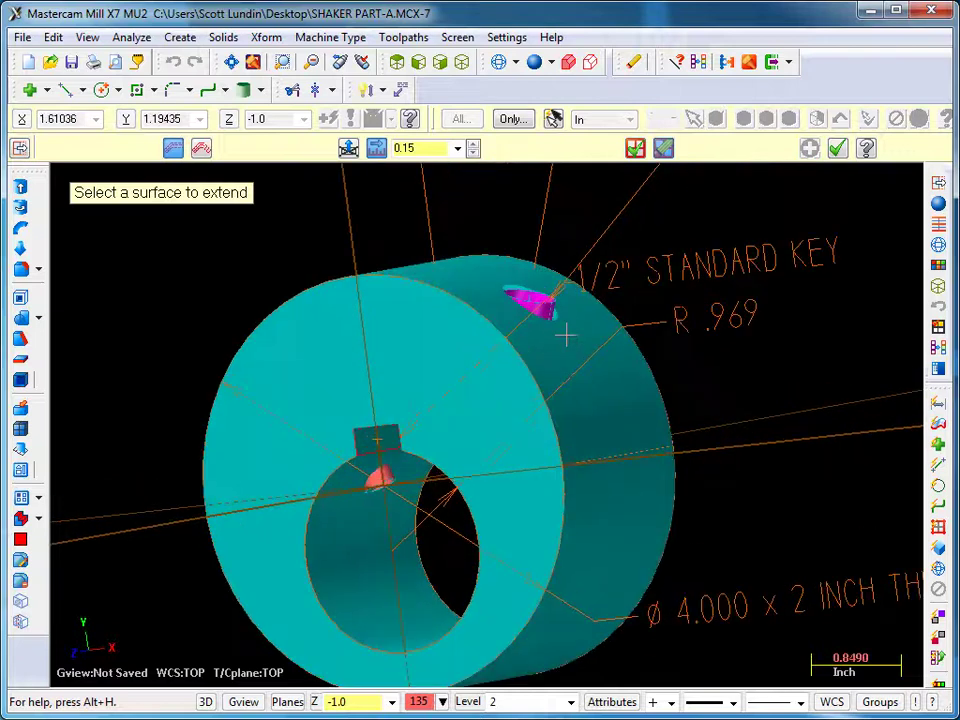
{"action": "left_click", "coordinate": [521, 286]}
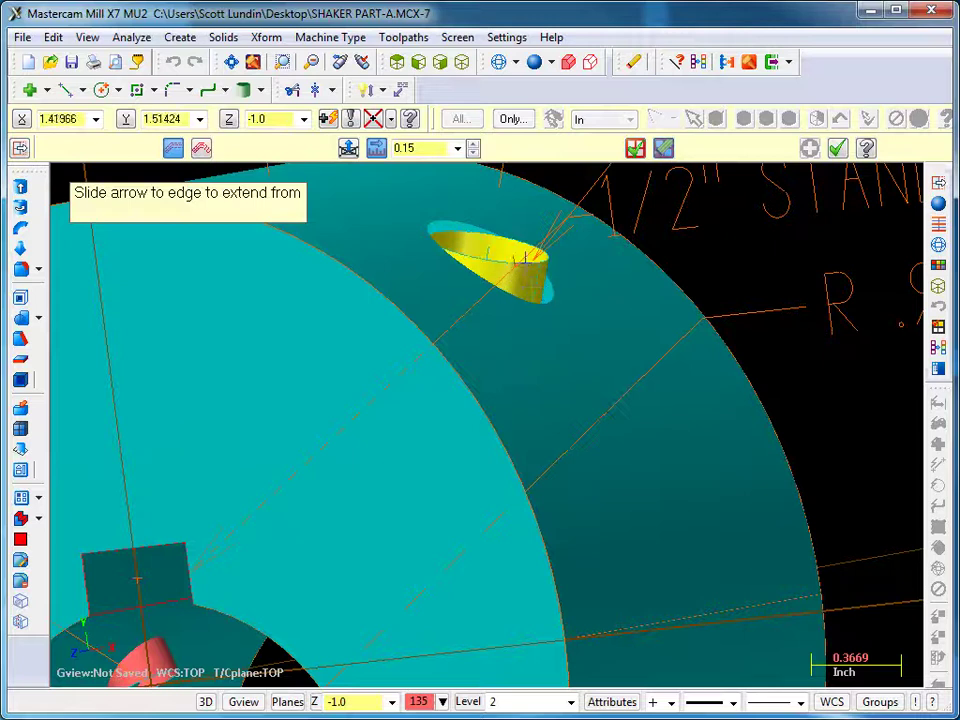
{"action": "left_click", "coordinate": [521, 258]}
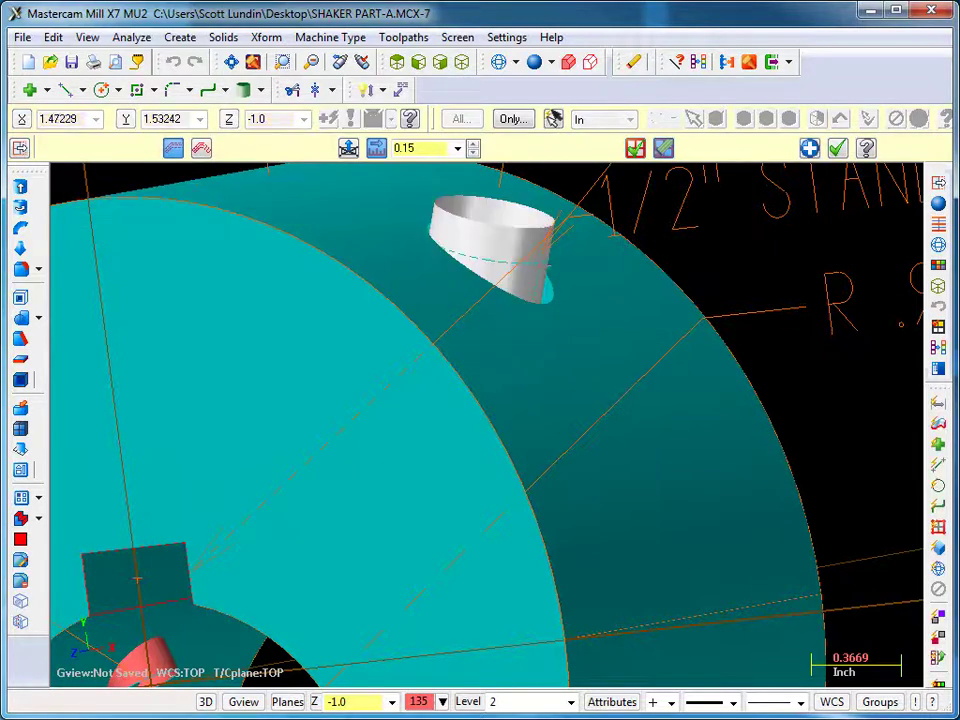
{"action": "left_click", "coordinate": [473, 145]}
{"action": "left_click", "coordinate": [473, 145]}
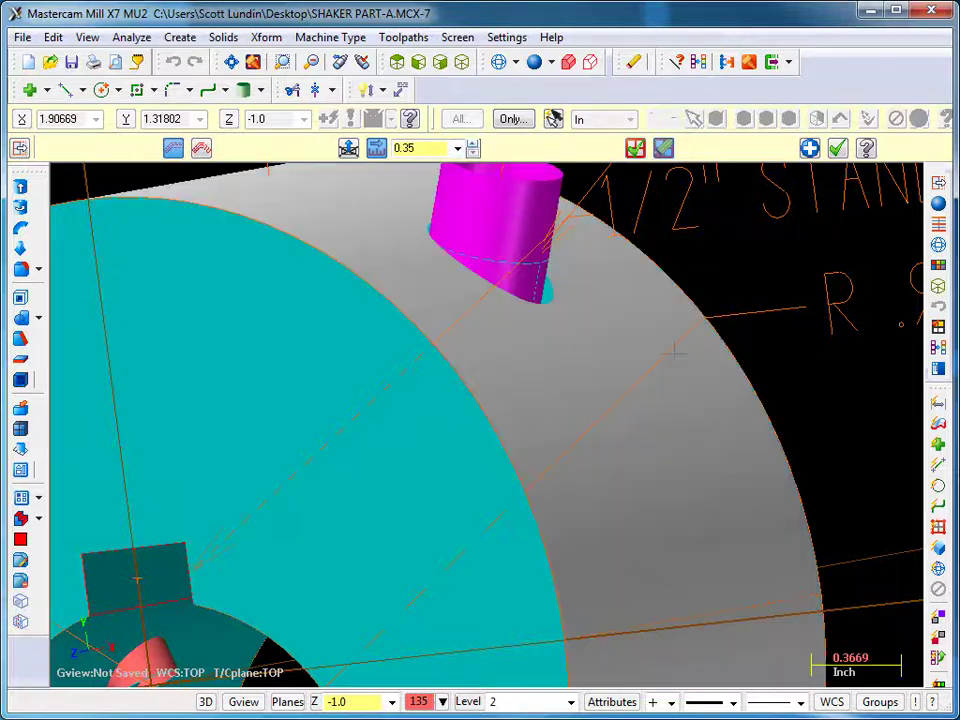
{"action": "scroll", "coordinate": [686, 379], "scroll_direction": "down", "scroll_amount": 4}
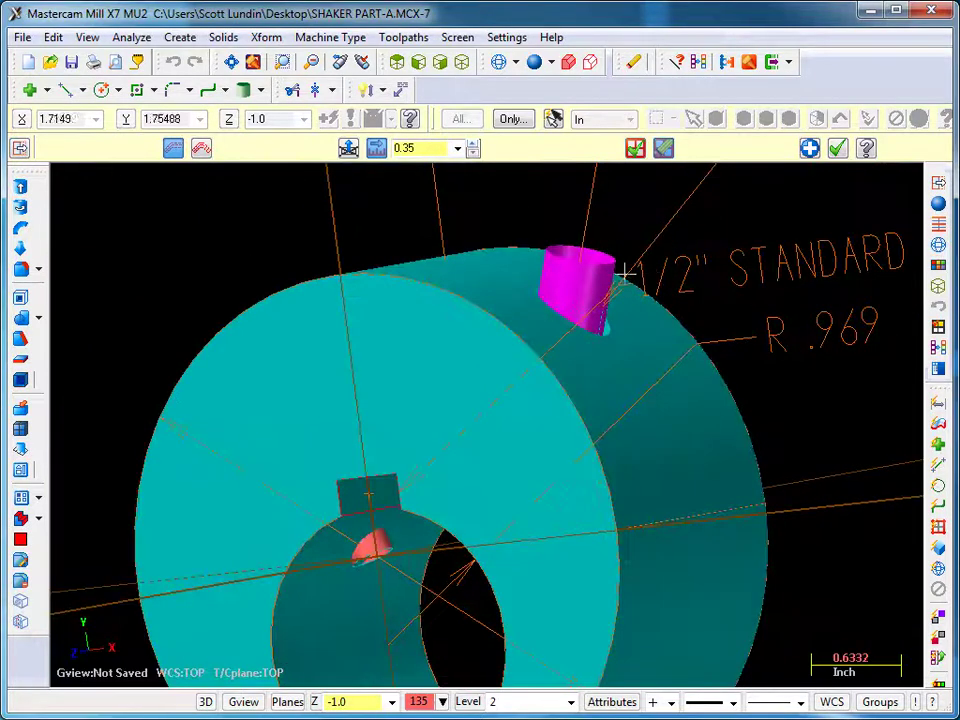
{"action": "left_click", "coordinate": [809, 148]}
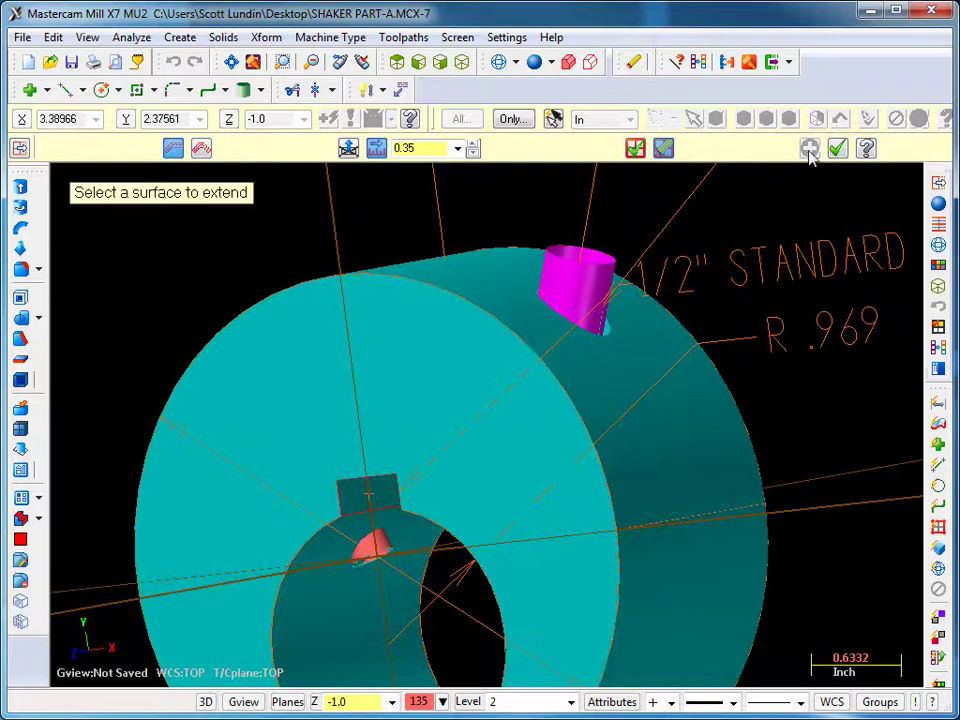
Step: Extend the left counterbore's wall surface outward past the outer cylinder by 0.35
{"action": "middle_click_drag", "start_coordinate": [690, 317], "coordinate": [297, 291]}
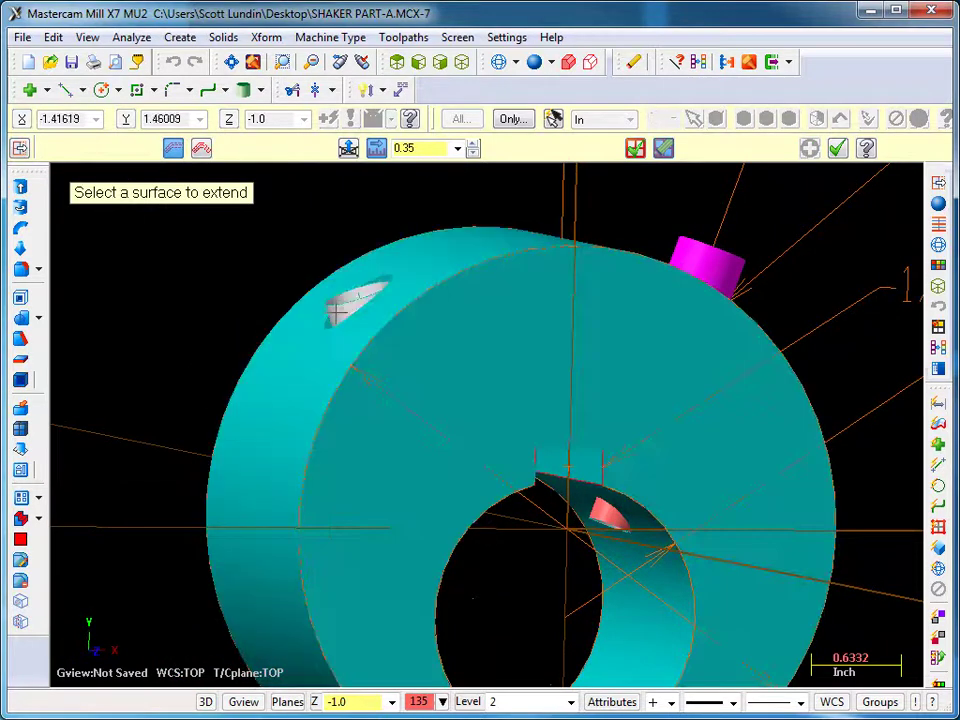
{"action": "left_click", "coordinate": [345, 302]}
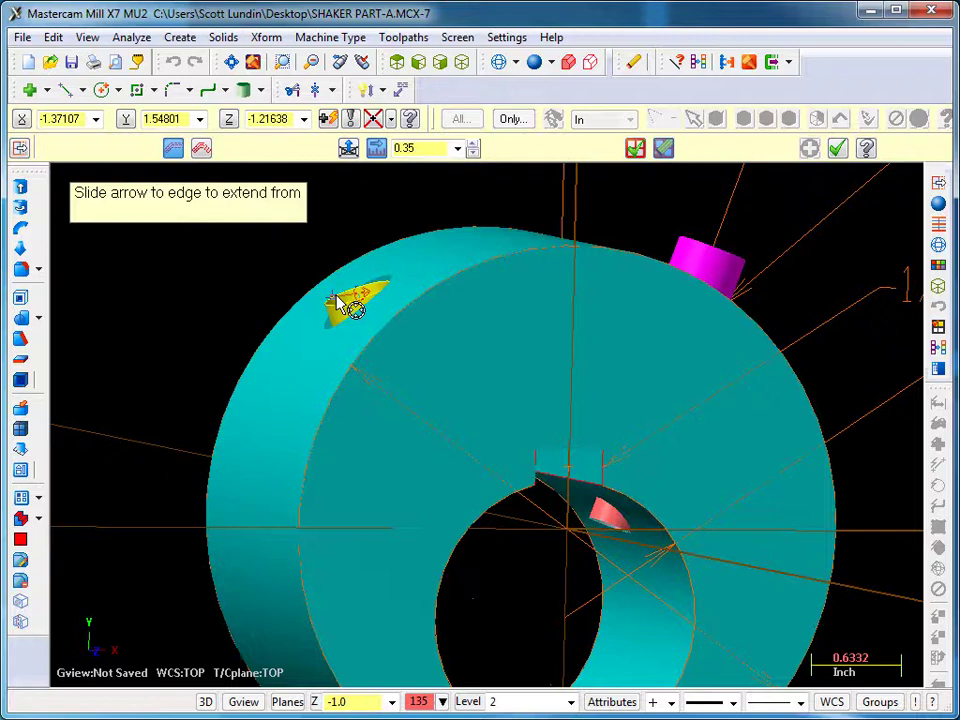
{"action": "left_click", "coordinate": [336, 296]}
{"action": "scroll", "coordinate": [482, 160], "scroll_direction": "down", "scroll_amount": 3}
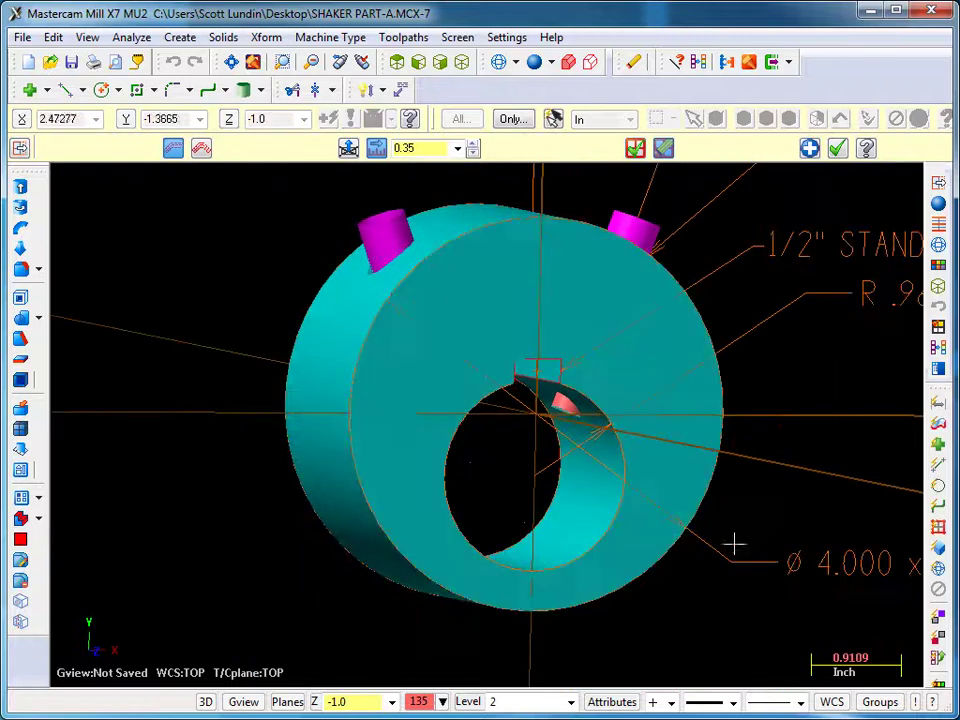
Step: Extend the right drilled hole's lofted surface 0.35 inward into the central bore
{"action": "middle_click_drag", "start_coordinate": [815, 555], "coordinate": [555, 437]}
{"action": "scroll", "coordinate": [572, 439], "scroll_direction": "up", "scroll_amount": 4}
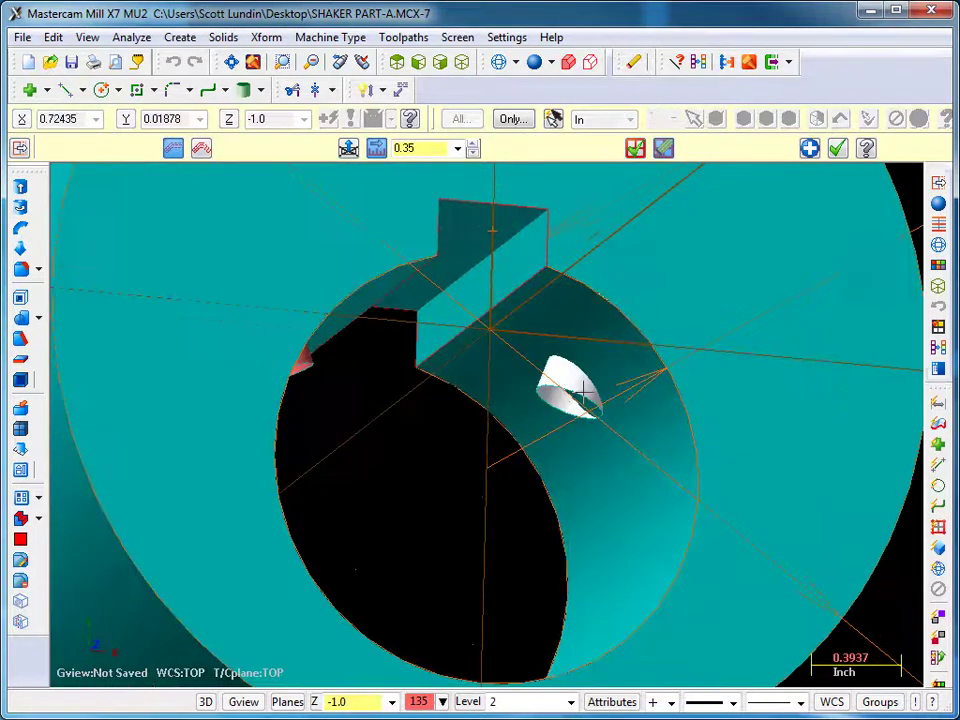
{"action": "left_click", "coordinate": [555, 378]}
{"action": "left_click", "coordinate": [493, 467]}
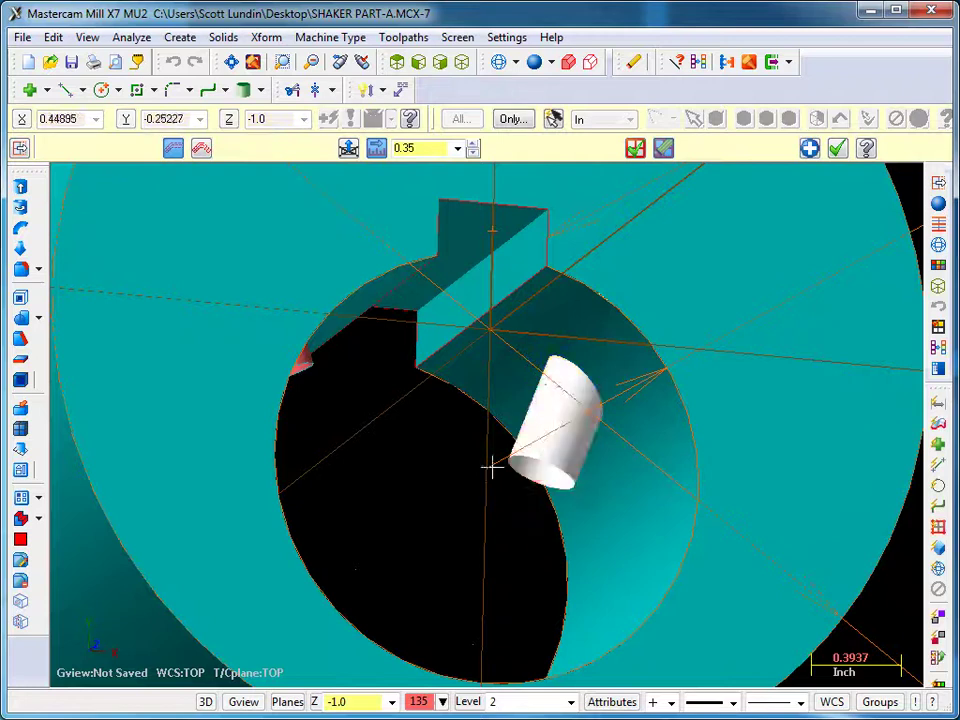
Step: Extend the left drilled hole's lofted surface 0.35 inward into the central bore and finish the surface extension
{"action": "middle_click_drag", "start_coordinate": [493, 467], "coordinate": [365, 320]}
{"action": "left_click", "coordinate": [280, 368]}
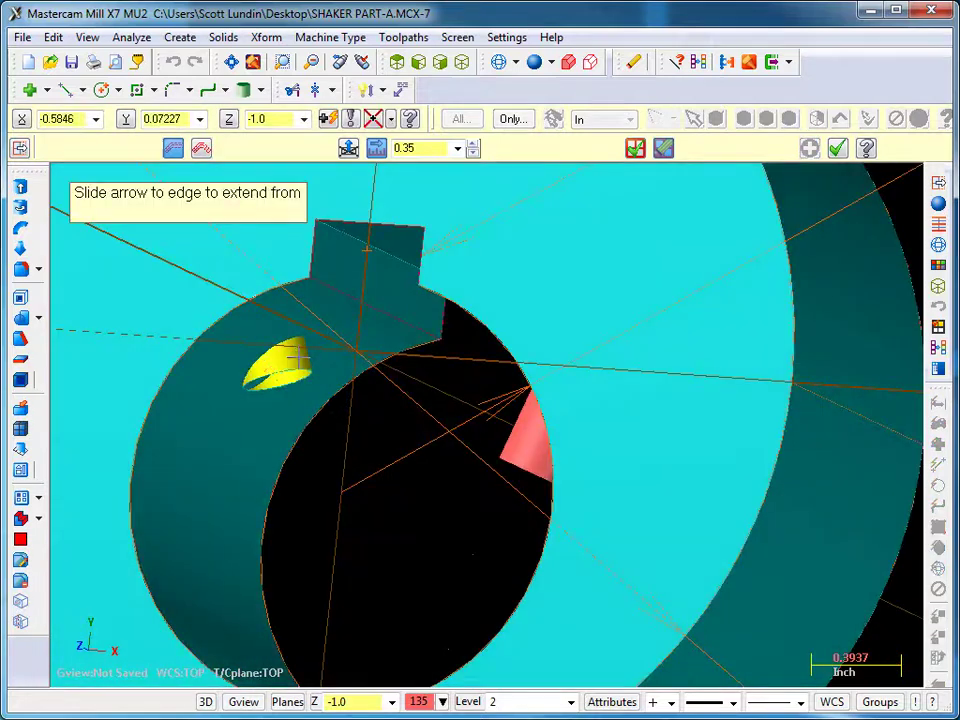
{"action": "left_click", "coordinate": [307, 392]}
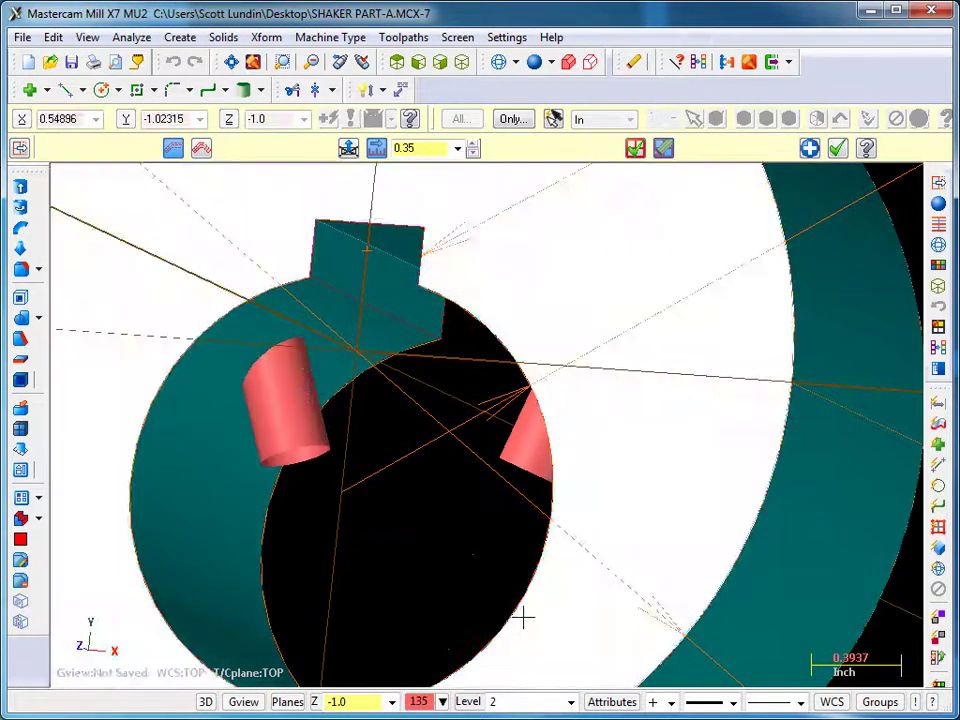
{"action": "scroll", "coordinate": [572, 388], "scroll_direction": "down", "scroll_amount": 2}
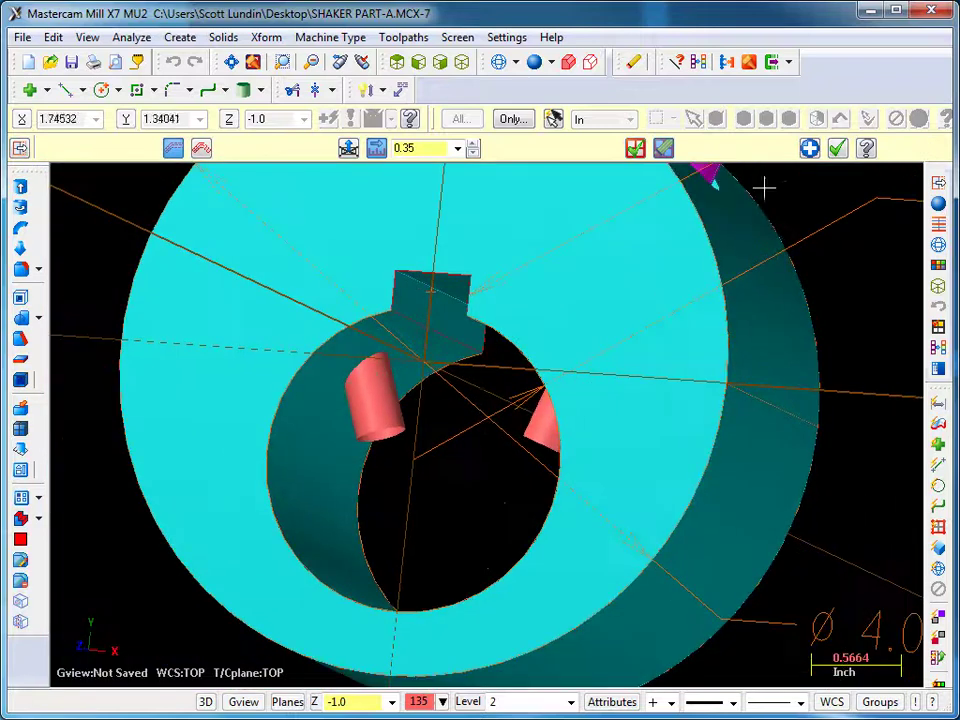
{"action": "left_click", "coordinate": [840, 152]}
Step: Un-trim the outer cylinder surface so its two original counterbore openings are closed
{"action": "middle_click_drag", "start_coordinate": [778, 167], "coordinate": [558, 473]}
{"action": "scroll", "coordinate": [556, 475], "scroll_direction": "down", "scroll_amount": 4}
{"action": "middle_click_drag", "start_coordinate": [695, 463], "coordinate": [649, 437]}
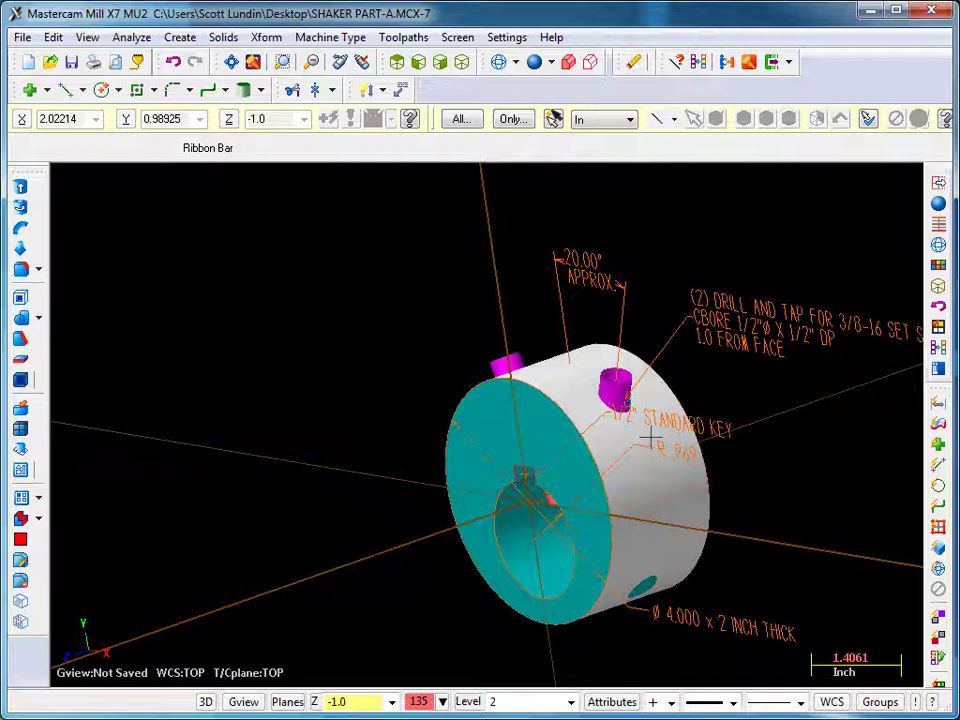
{"action": "scroll", "coordinate": [642, 406], "scroll_direction": "up", "scroll_amount": 6}
{"action": "scroll", "coordinate": [640, 450], "scroll_direction": "up", "scroll_amount": 5}
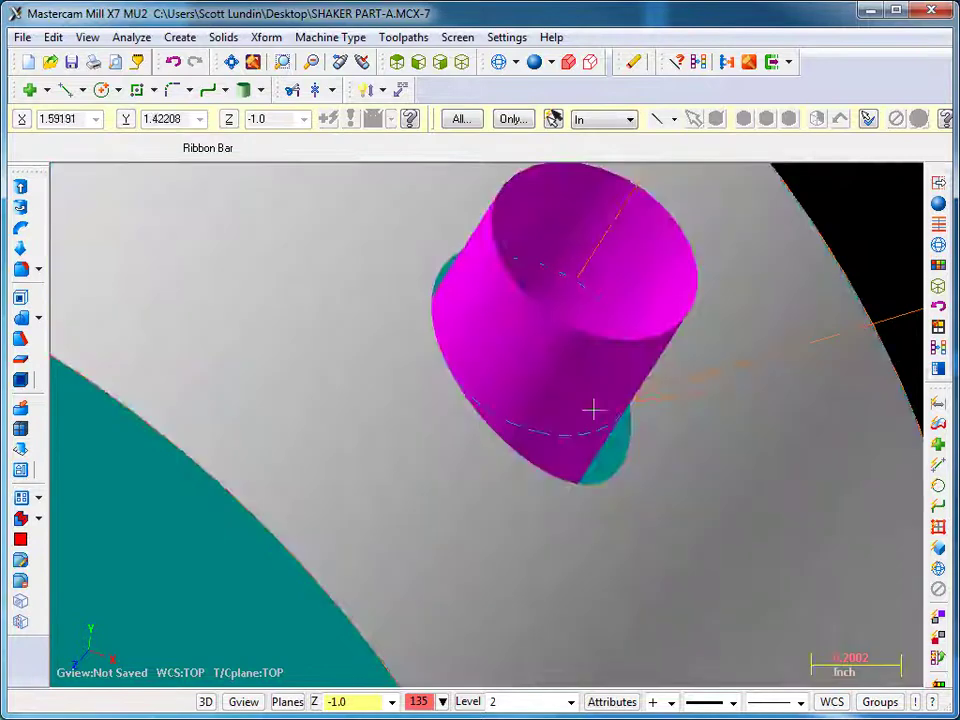
{"action": "scroll", "coordinate": [582, 376], "scroll_direction": "down", "scroll_amount": 4}
{"action": "scroll", "coordinate": [582, 376], "scroll_direction": "down", "scroll_amount": 2}
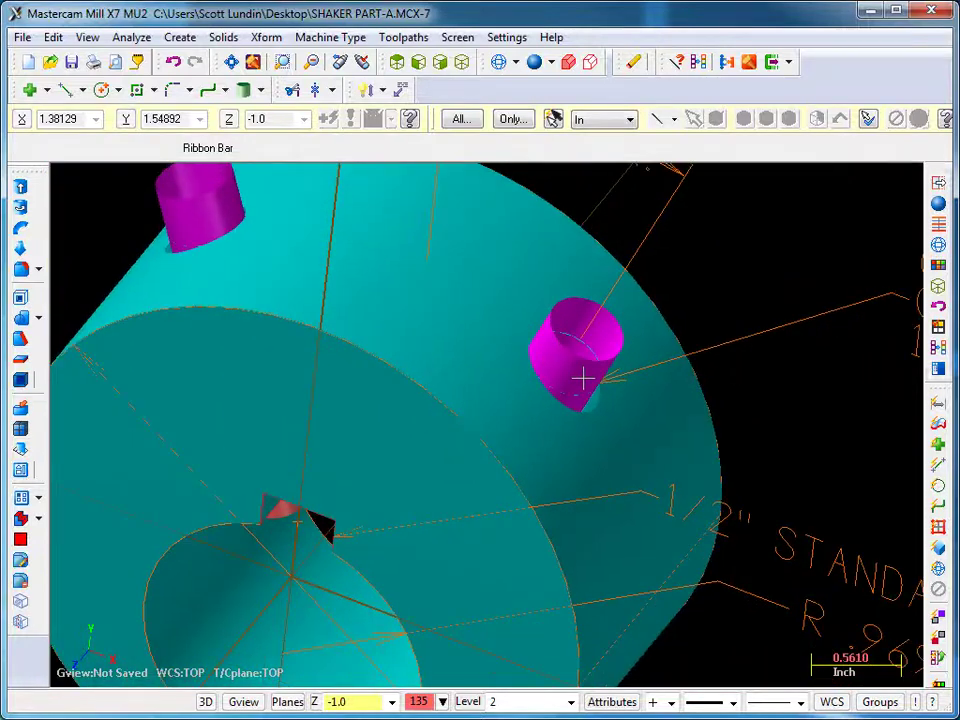
{"action": "left_click", "coordinate": [180, 37]}
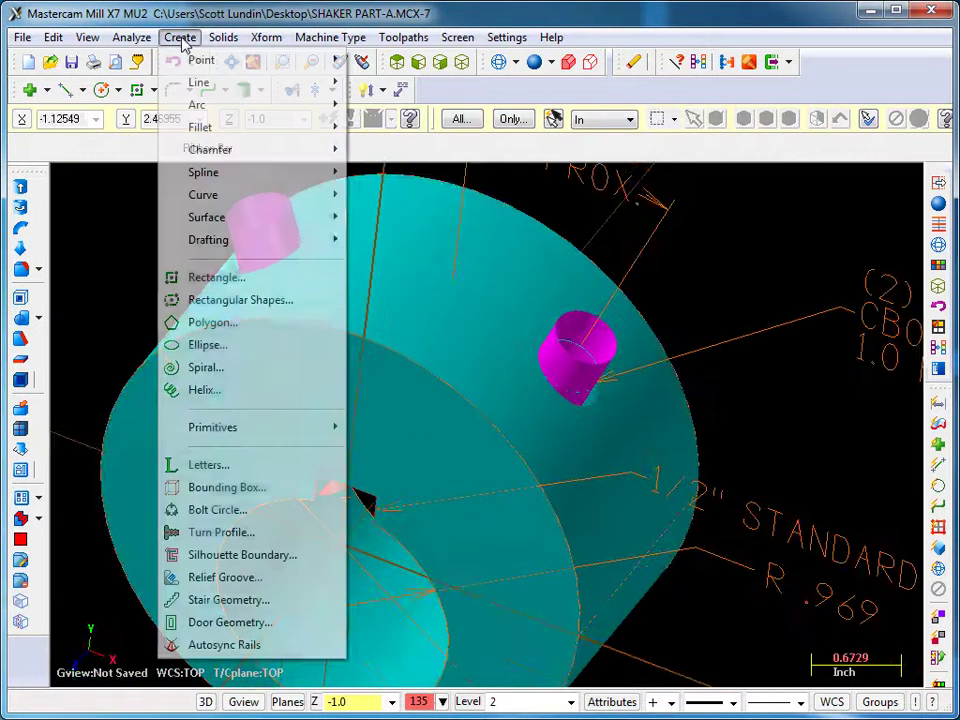
{"action": "mouse_move", "coordinate": [222, 226]}
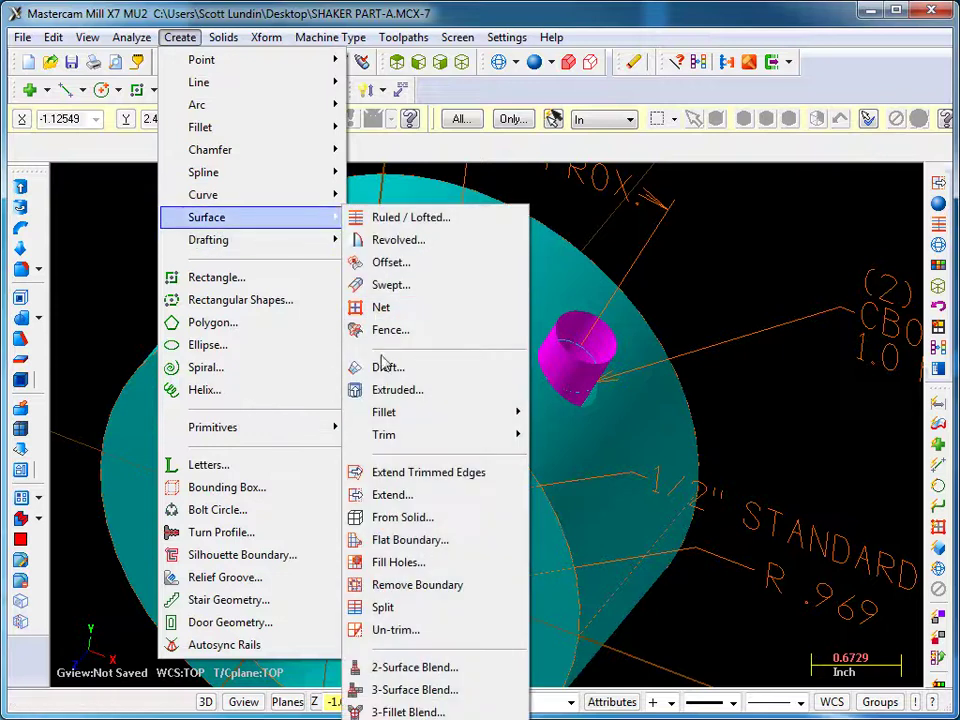
{"action": "left_click", "coordinate": [396, 629]}
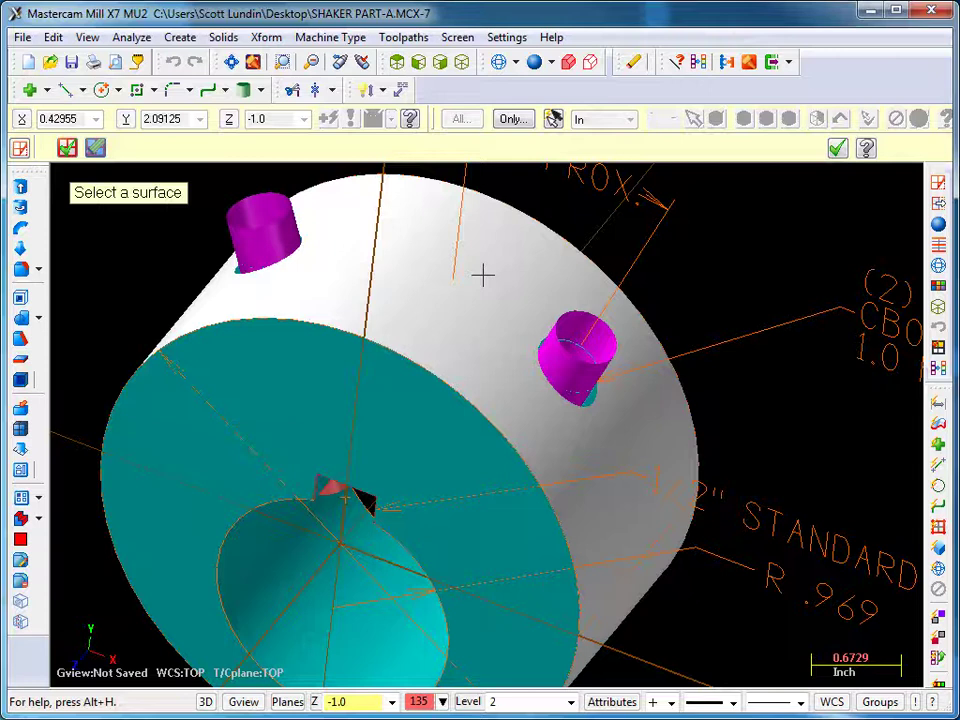
{"action": "left_click", "coordinate": [504, 278]}
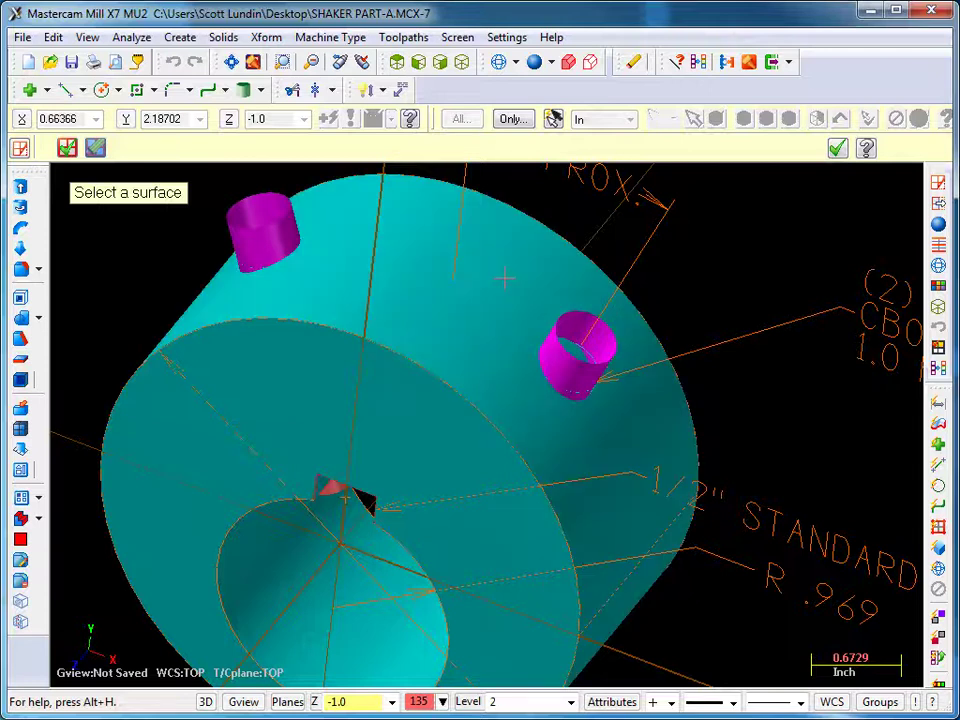
{"action": "left_click", "coordinate": [838, 148]}
Step: Start trimming surfaces to surfaces with the outer cylinder as the first set
{"action": "middle_click_drag", "start_coordinate": [762, 321], "coordinate": [703, 344]}
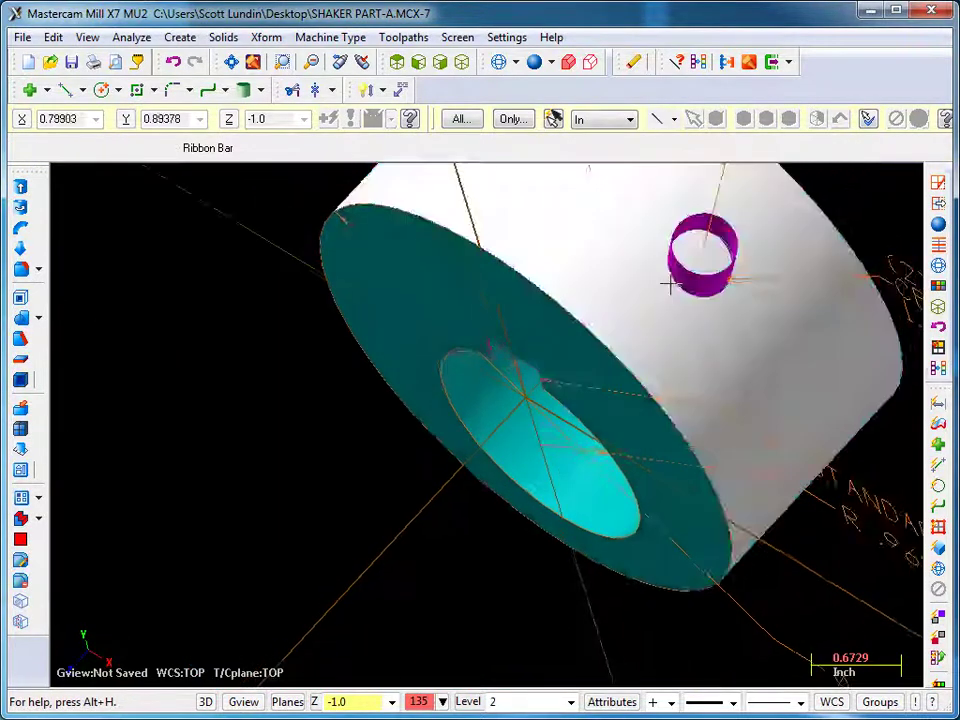
{"action": "scroll", "coordinate": [671, 283], "scroll_direction": "up", "scroll_amount": 3}
{"action": "scroll", "coordinate": [733, 246], "scroll_direction": "down", "scroll_amount": 6}
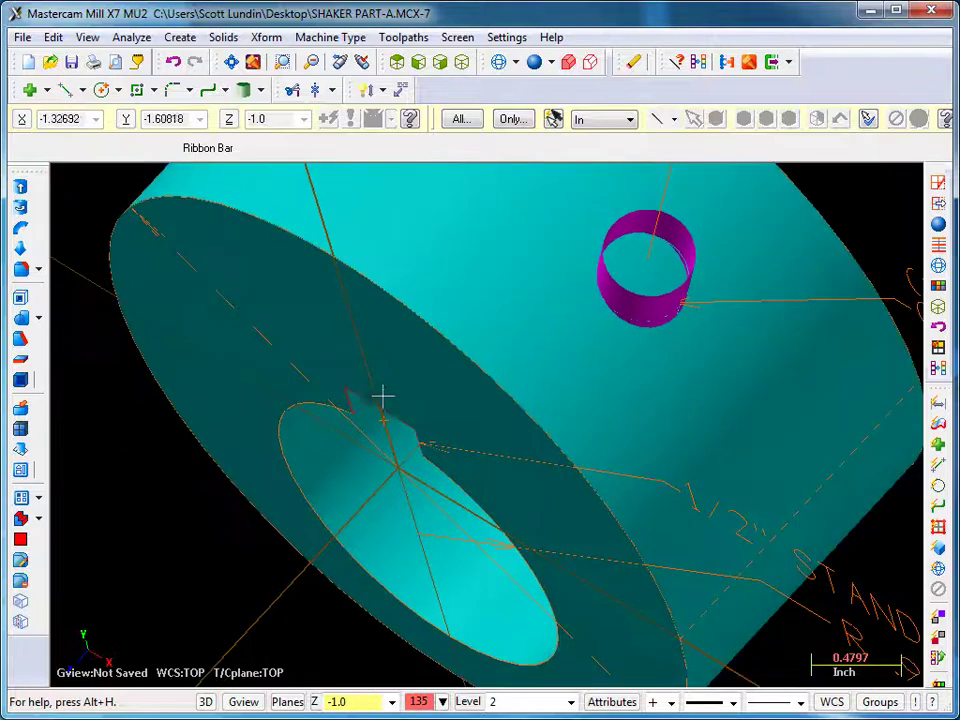
{"action": "middle_click_drag", "start_coordinate": [669, 311], "coordinate": [731, 246]}
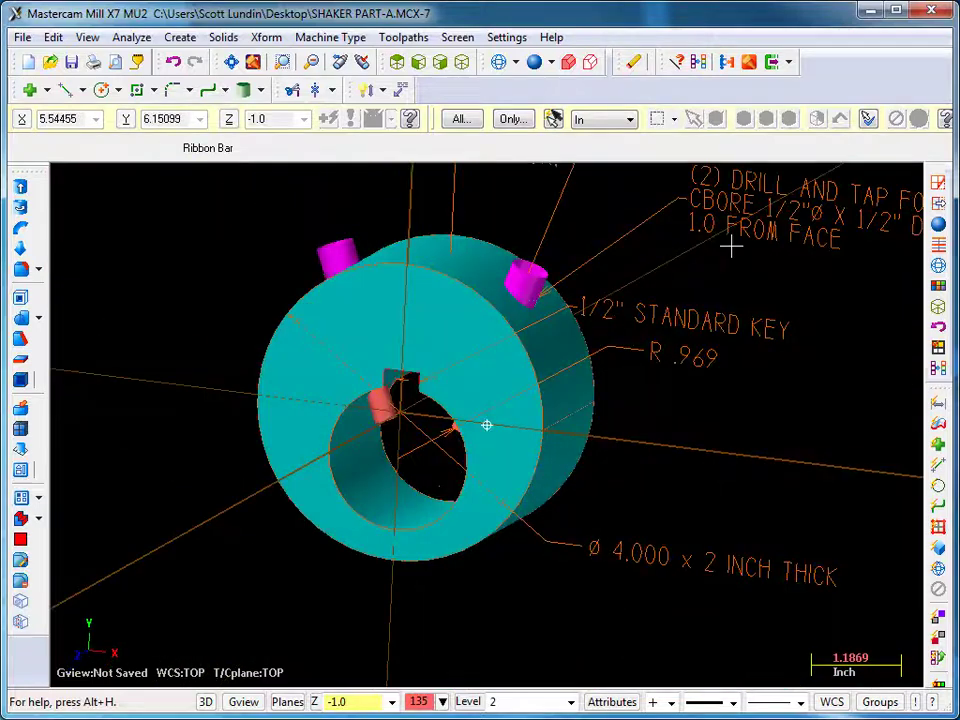
{"action": "scroll", "coordinate": [409, 413], "scroll_direction": "down", "scroll_amount": 2}
{"action": "scroll", "coordinate": [591, 294], "scroll_direction": "up", "scroll_amount": 6}
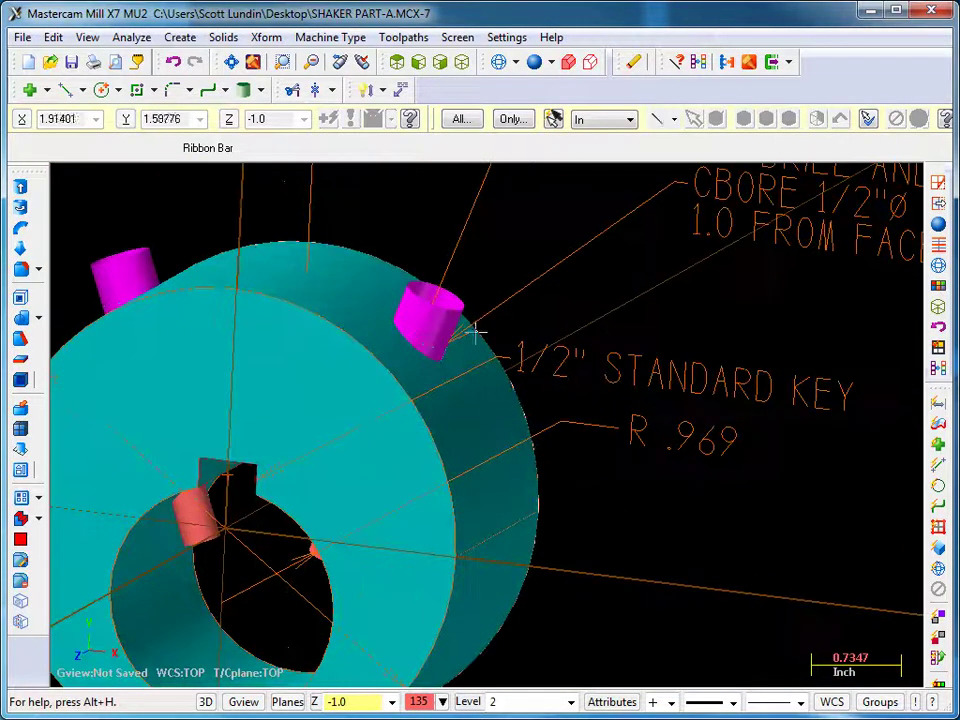
{"action": "left_click", "coordinate": [181, 38]}
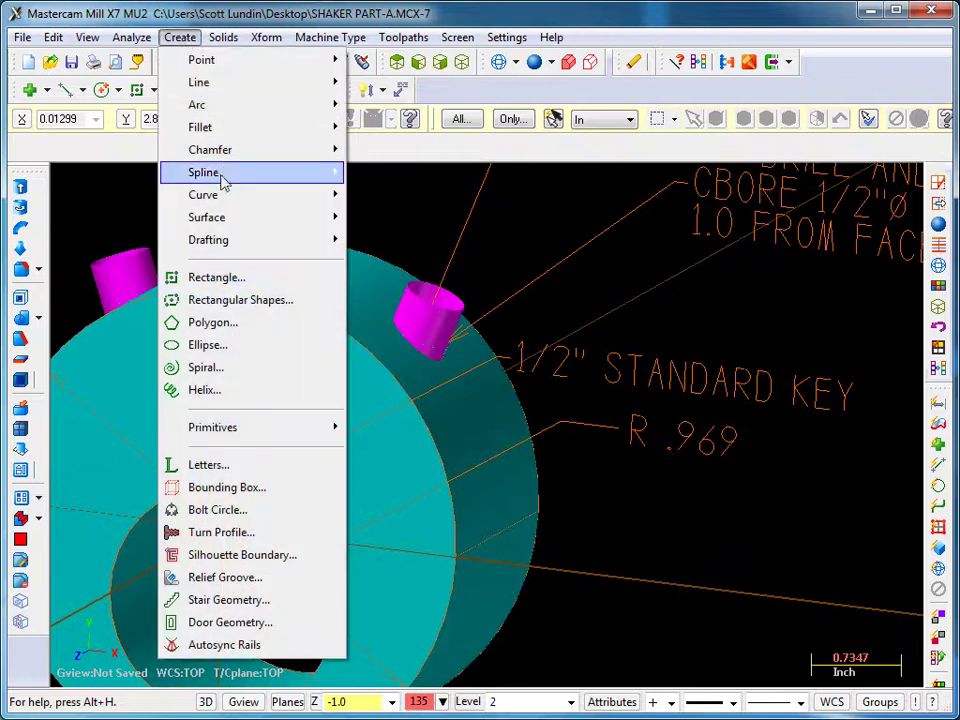
{"action": "mouse_move", "coordinate": [229, 218]}
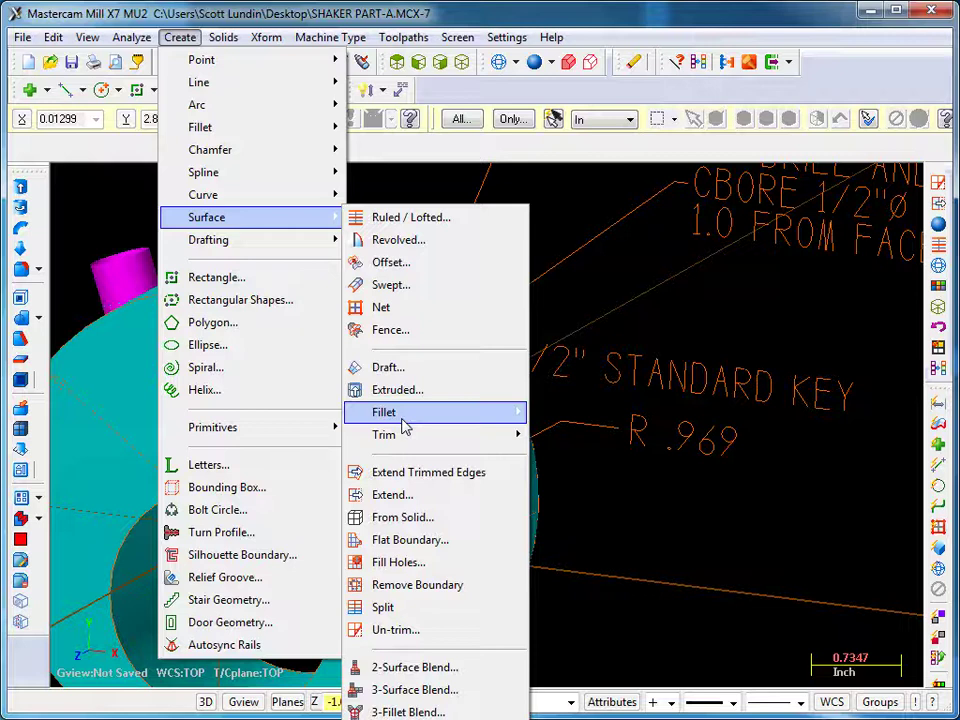
{"action": "mouse_move", "coordinate": [403, 440]}
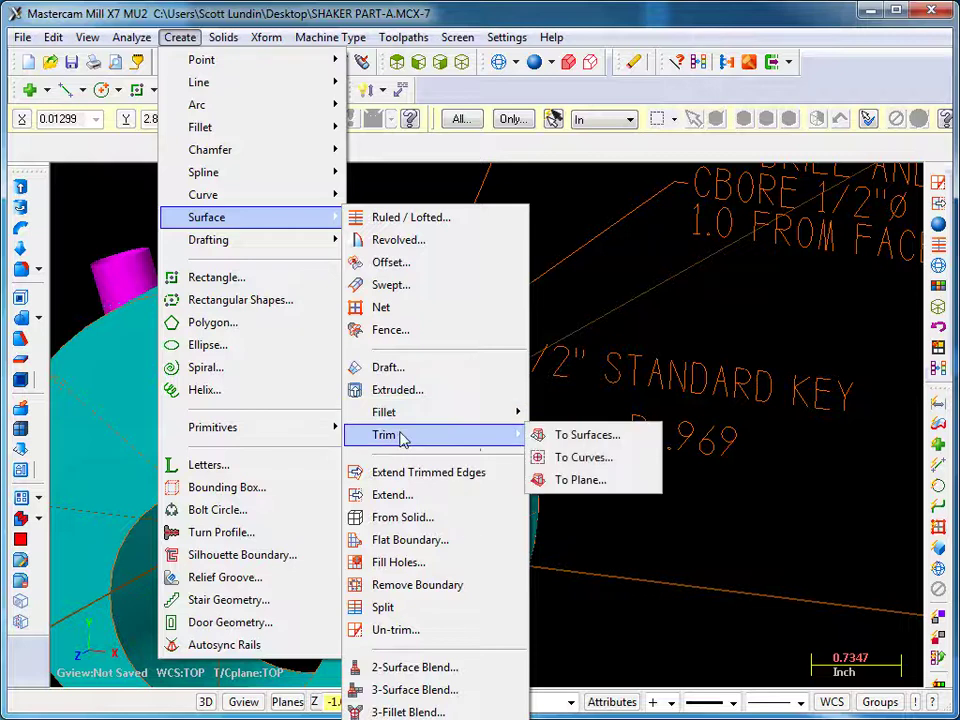
{"action": "left_click", "coordinate": [575, 436]}
{"action": "left_click", "coordinate": [377, 292]}
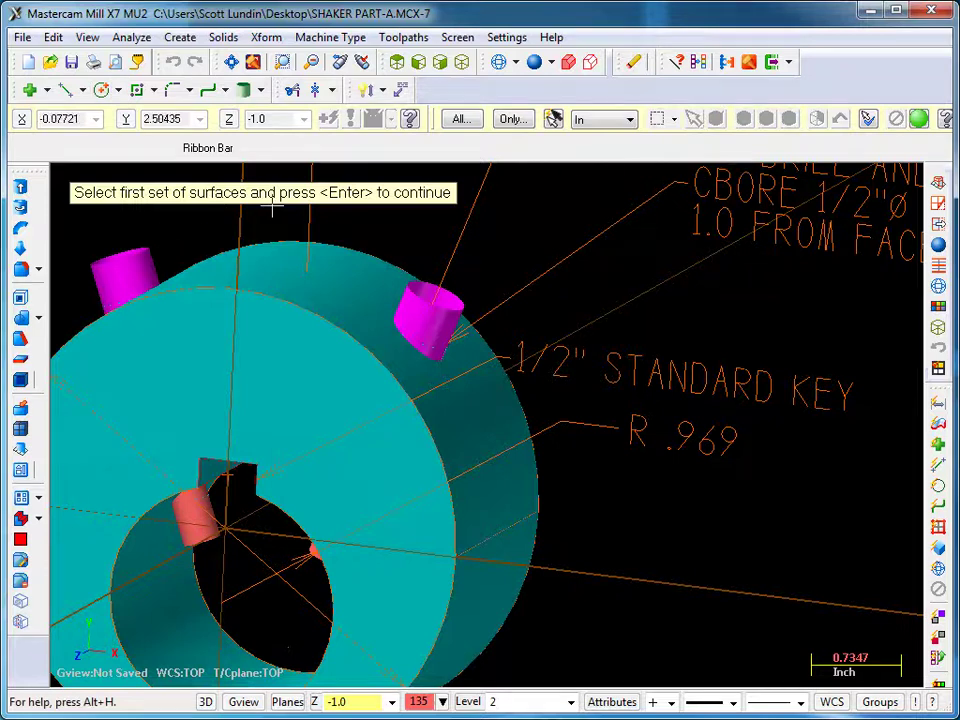
{"action": "middle_click_drag", "start_coordinate": [647, 221], "coordinate": [645, 268]}
{"action": "left_click", "coordinate": [343, 345]}
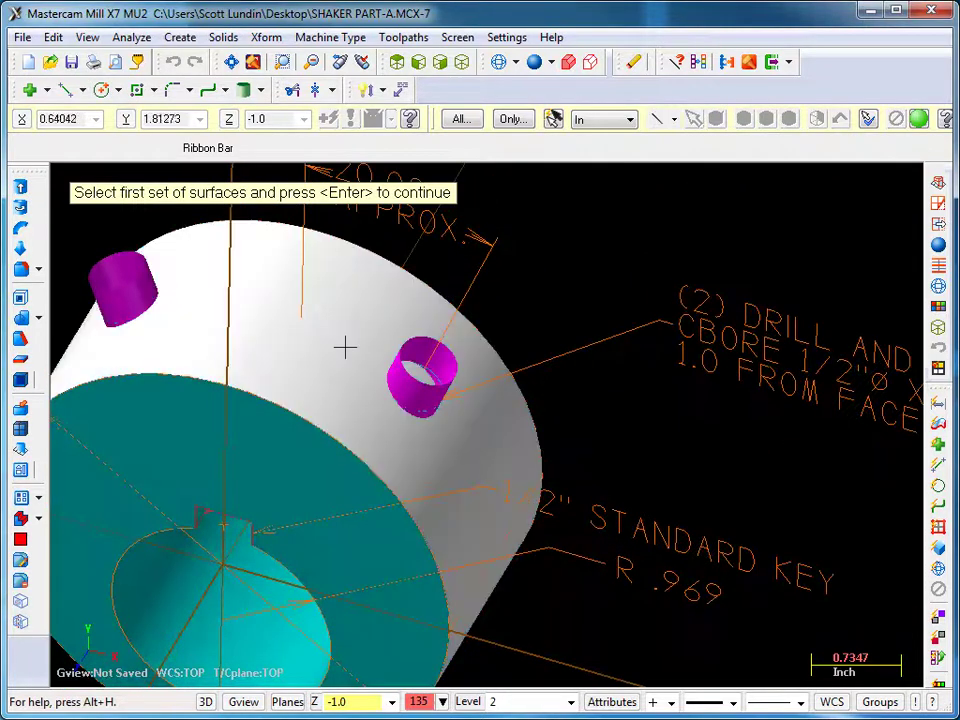
{"action": "left_click", "coordinate": [345, 335]}
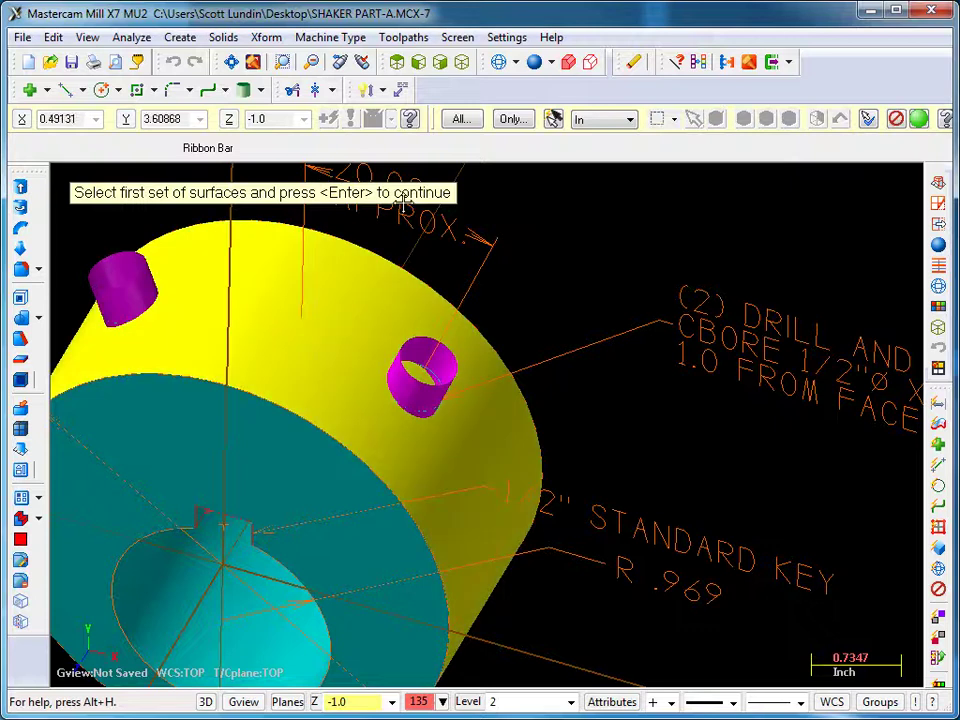
{"action": "left_click", "coordinate": [919, 119]}
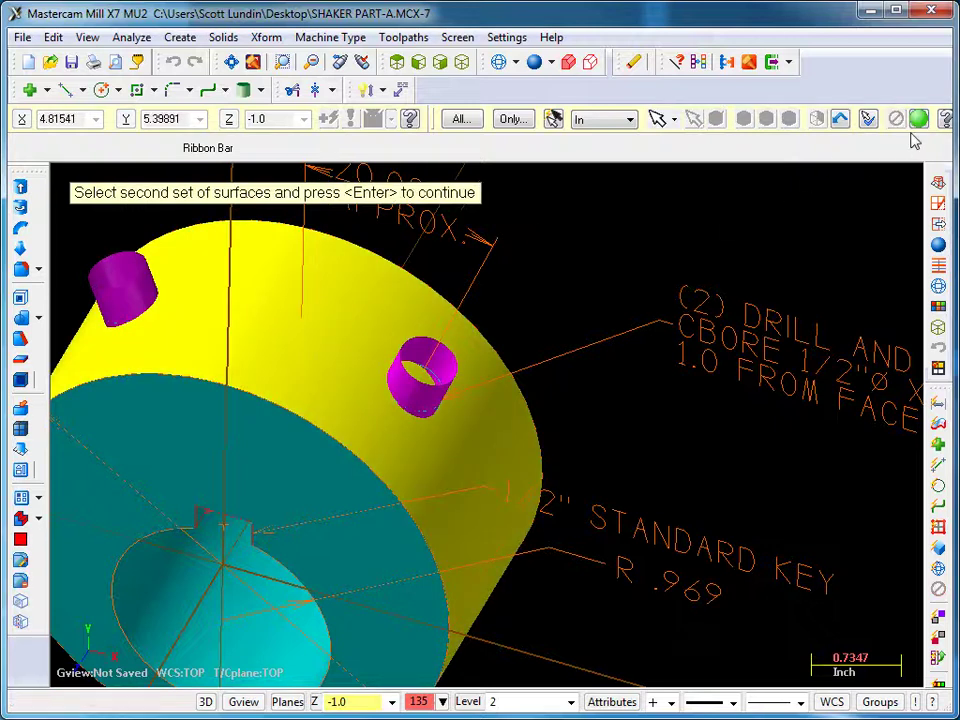
Step: Choose the extended right counterbore wall as the second set of surfaces for the trim
{"action": "middle_click_drag", "start_coordinate": [595, 287], "coordinate": [604, 257]}
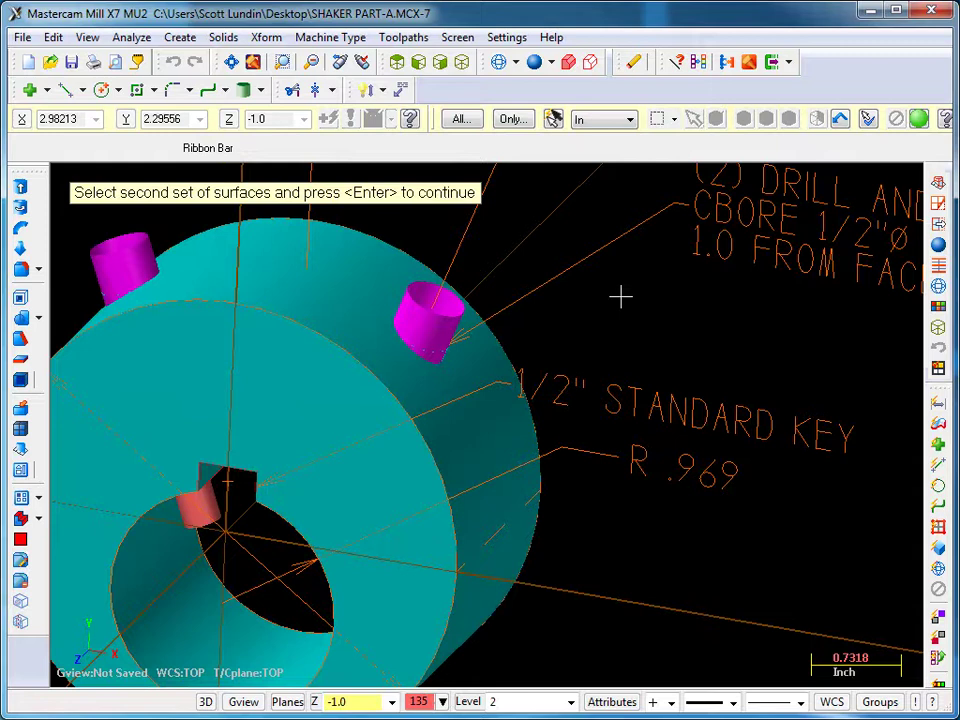
{"action": "left_click", "coordinate": [421, 333]}
{"action": "left_click", "coordinate": [919, 119]}
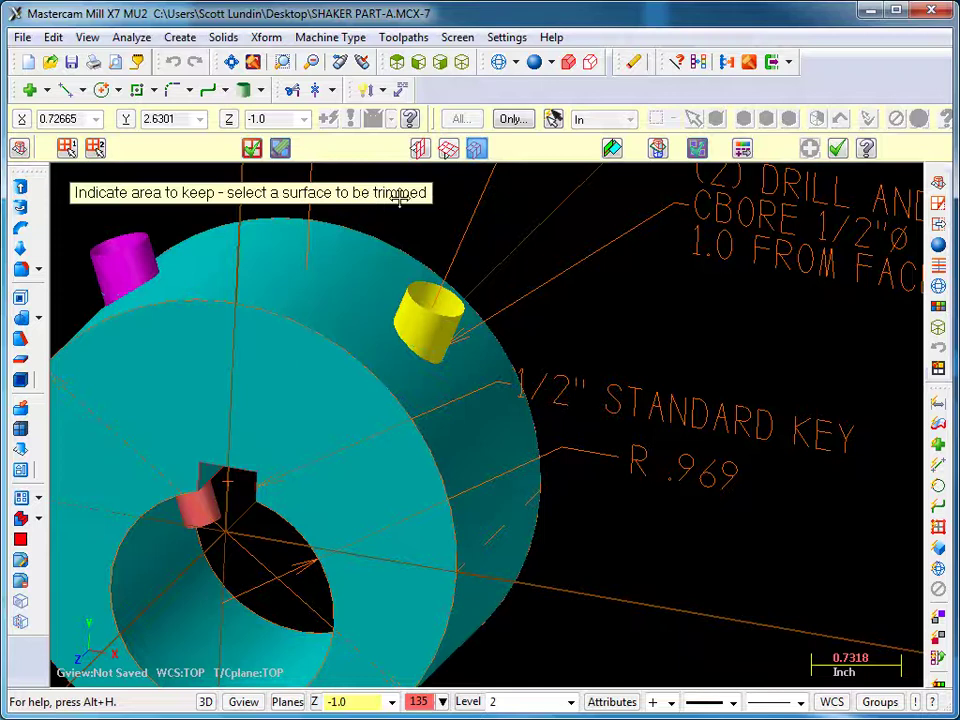
Step: Trim both surfaces, keeping the outer cylinder outside the right counterbore and the counterbore wall inside the part, and apply the trim
{"action": "left_click", "coordinate": [341, 291]}
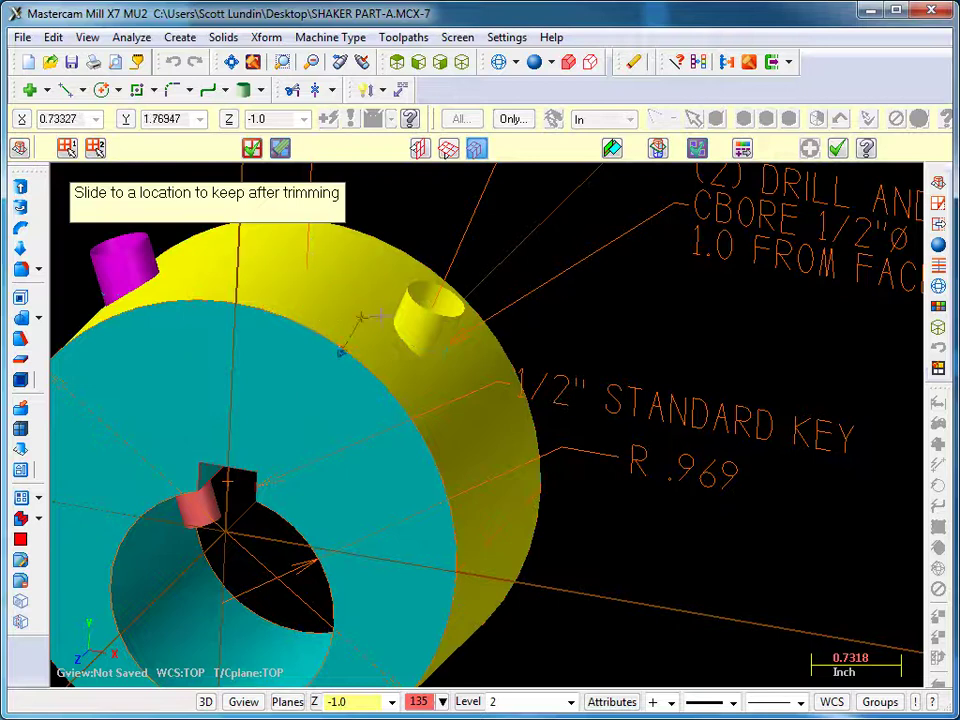
{"action": "mouse_move", "coordinate": [525, 330]}
{"action": "middle_mouse_down"}
{"action": "mouse_move", "coordinate": [579, 251]}
{"action": "mouse_move", "coordinate": [559, 285]}
{"action": "middle_mouse_up"}
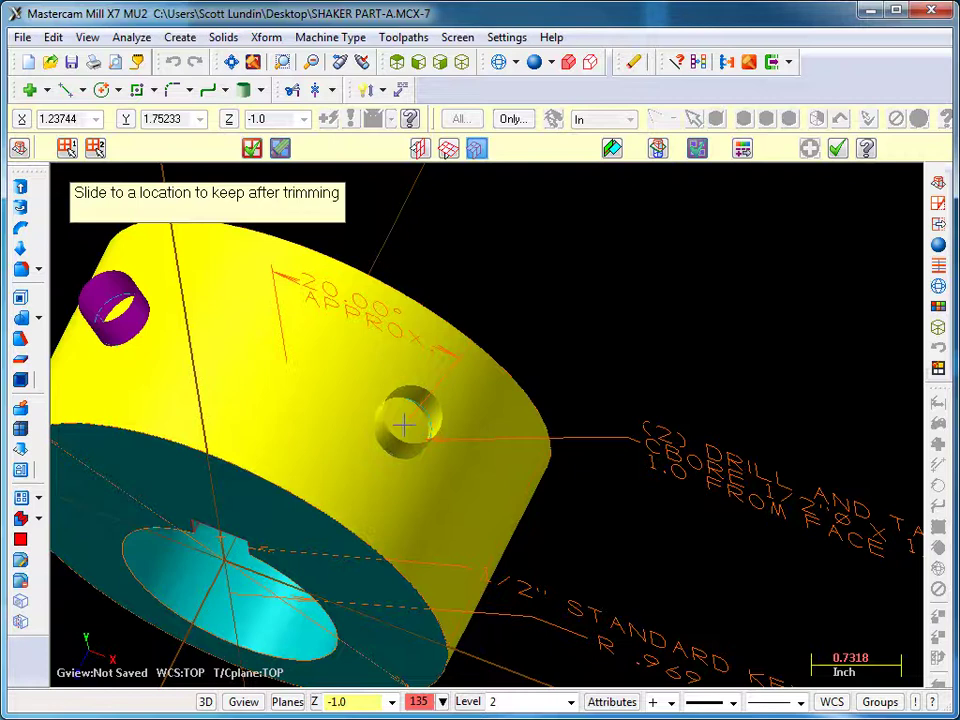
{"action": "middle_click_drag", "start_coordinate": [611, 317], "coordinate": [619, 285]}
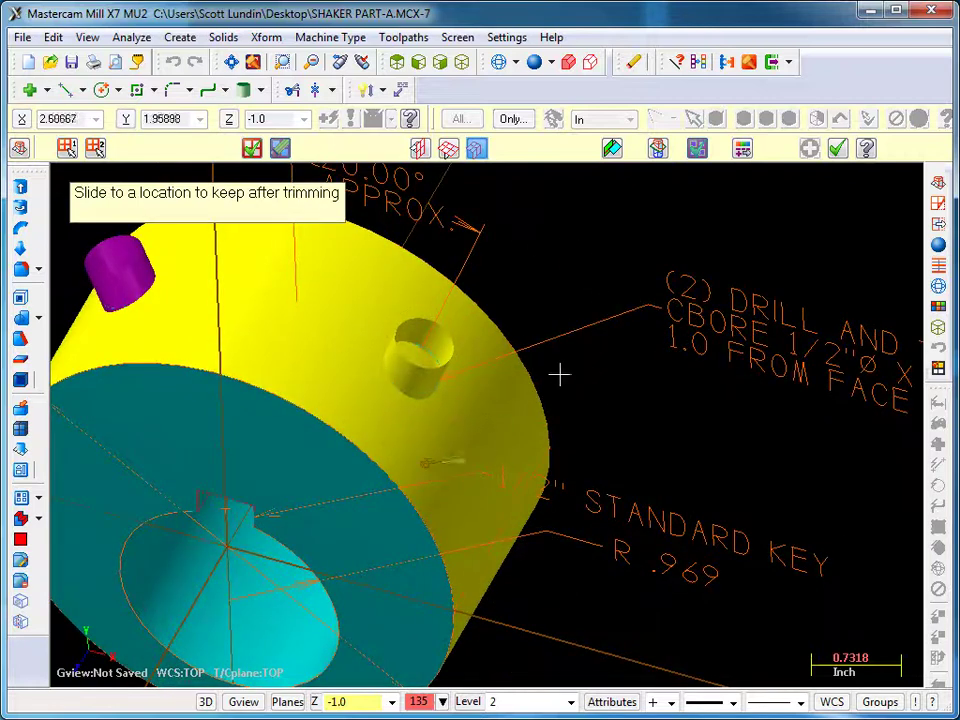
{"action": "left_click", "coordinate": [610, 397]}
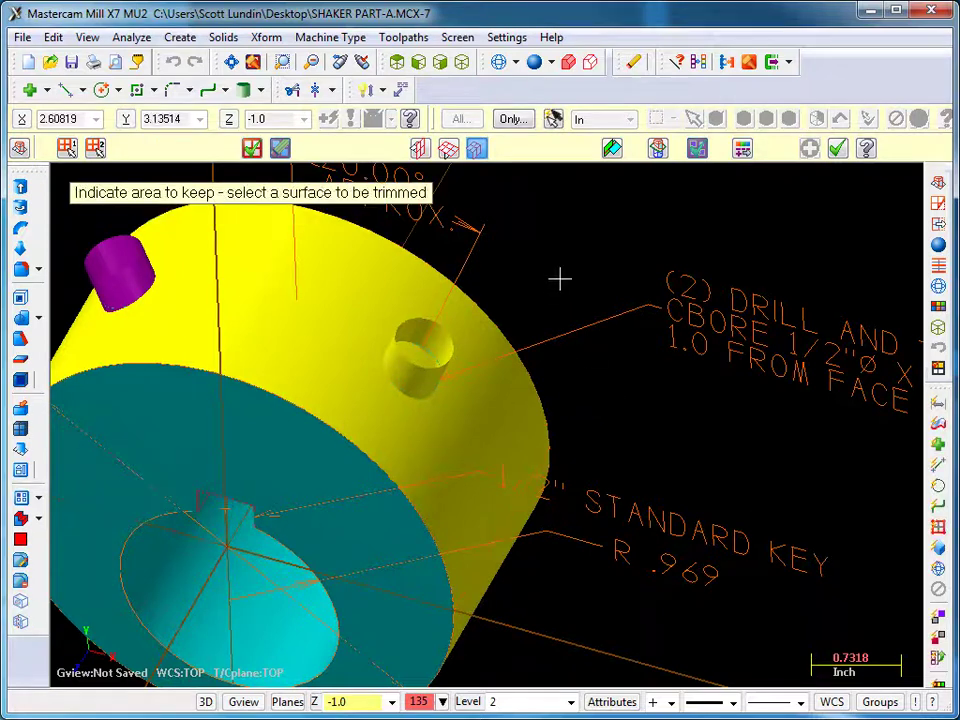
{"action": "middle_click_drag", "start_coordinate": [557, 279], "coordinate": [564, 217]}
{"action": "left_click", "coordinate": [438, 284]}
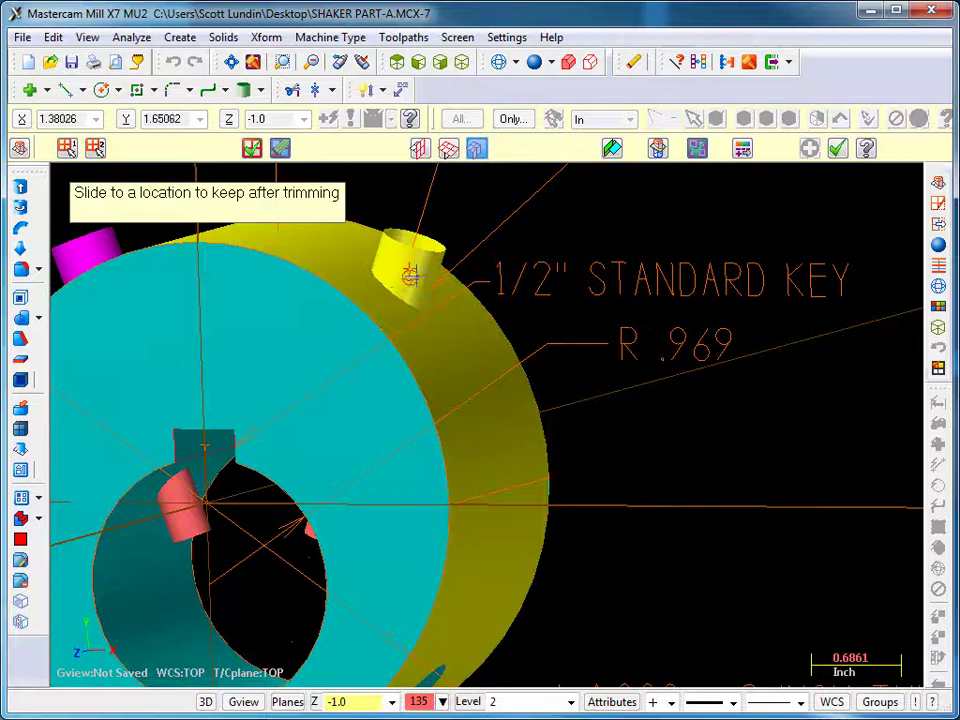
{"action": "left_click", "coordinate": [357, 378]}
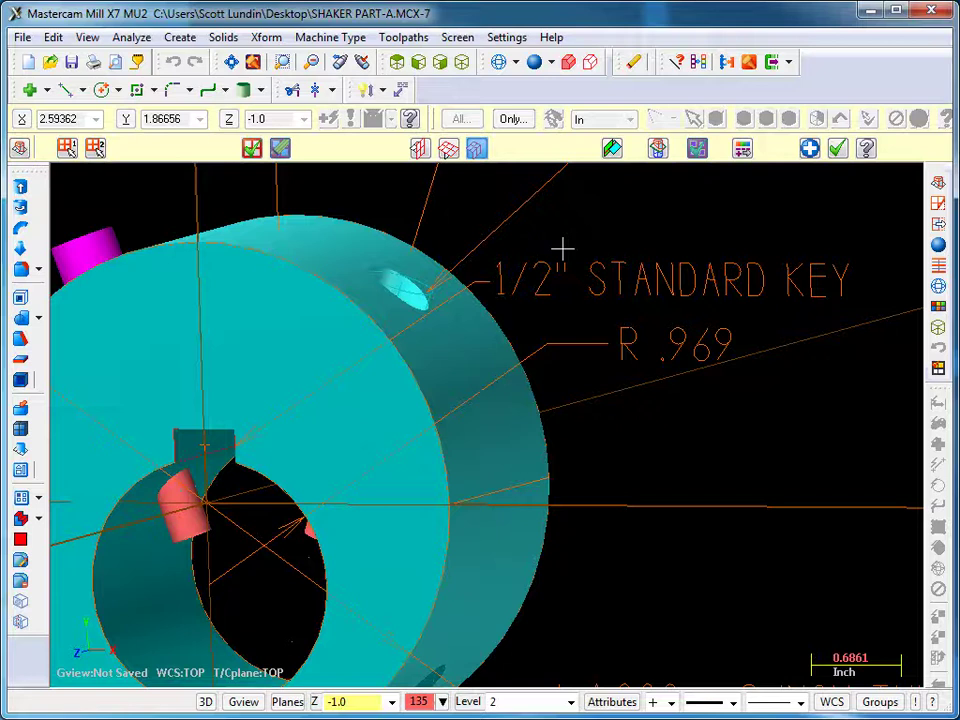
{"action": "middle_click_drag", "start_coordinate": [562, 249], "coordinate": [566, 202]}
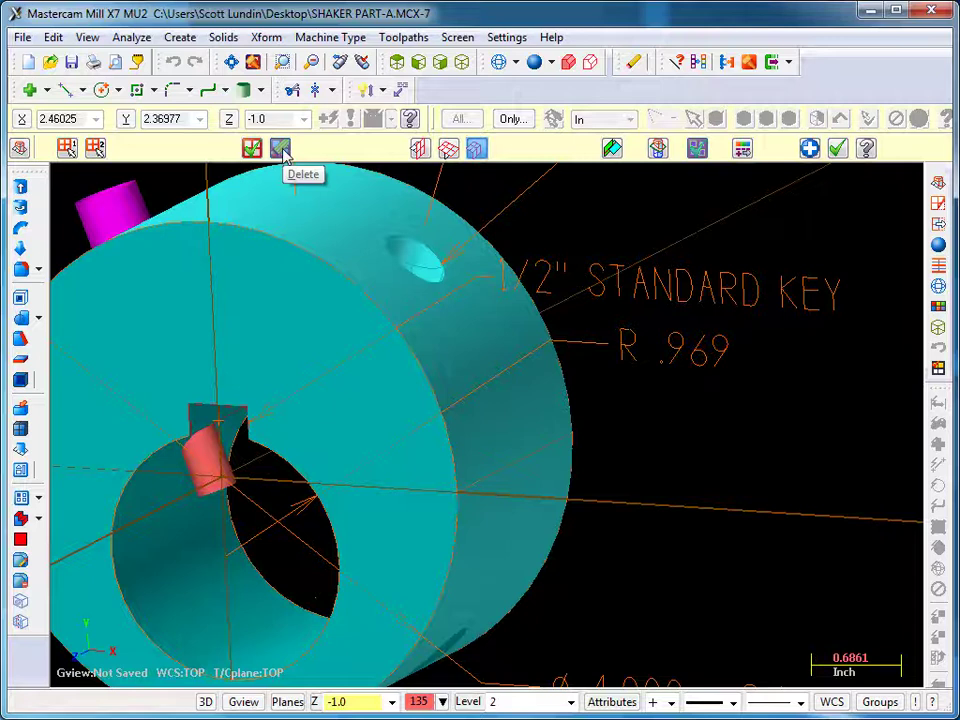
{"action": "left_click", "coordinate": [809, 150]}
Step: Set up another surface trim with the outer cylinder as the first set and the left counterbore wall as the second
{"action": "scroll", "coordinate": [755, 389], "scroll_direction": "down", "scroll_amount": 3}
{"action": "middle_click_drag", "start_coordinate": [700, 260], "coordinate": [770, 295]}
{"action": "left_click", "coordinate": [491, 302]}
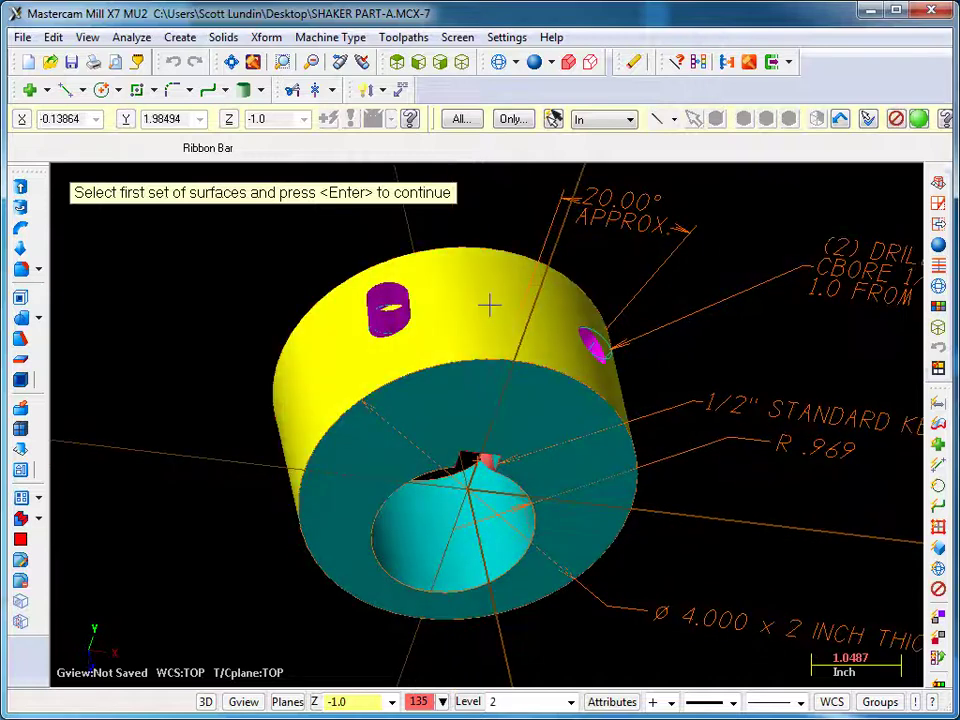
{"action": "left_click", "coordinate": [918, 118]}
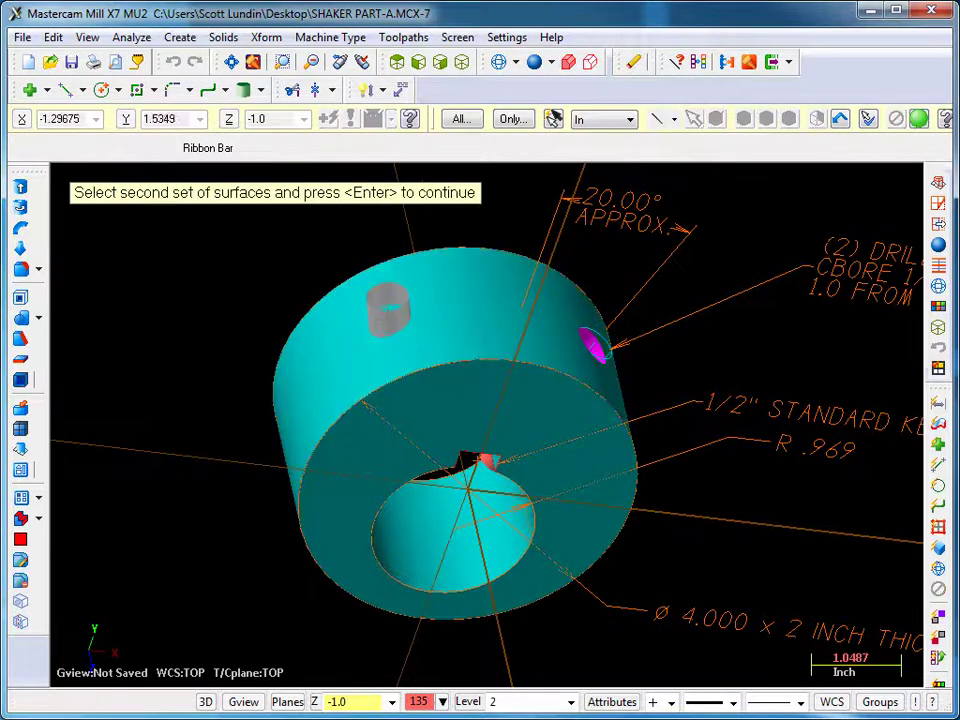
{"action": "left_click", "coordinate": [388, 310]}
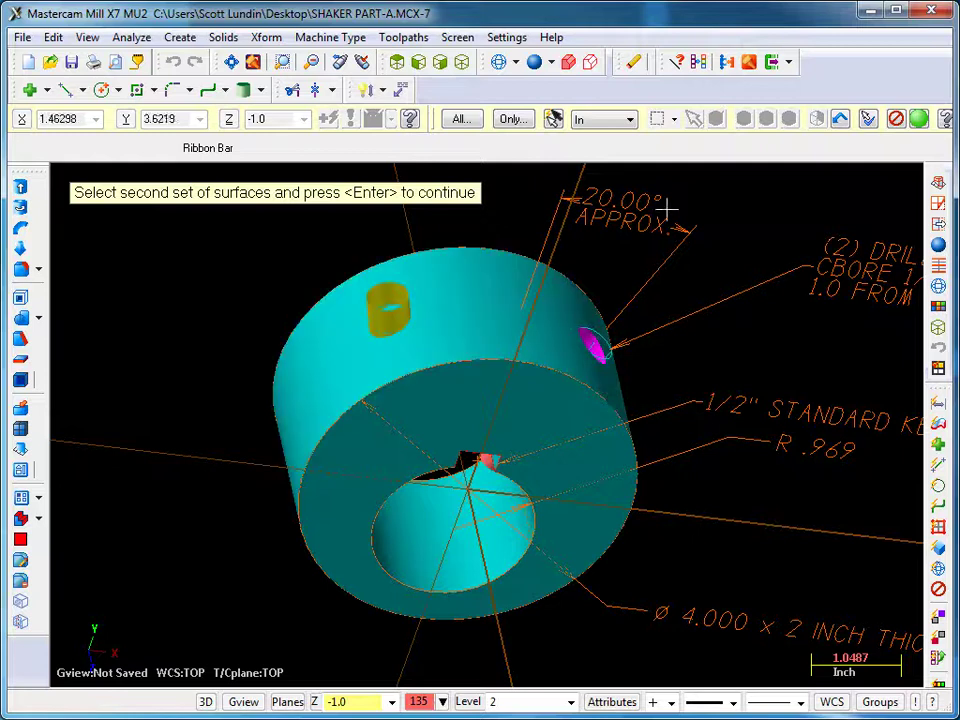
{"action": "left_click", "coordinate": [918, 120]}
Step: Trim both surfaces, keeping the outer cylinder outside the left counterbore and the counterbore wall inside the part, and apply the trim
{"action": "middle_click_drag", "start_coordinate": [548, 291], "coordinate": [548, 264]}
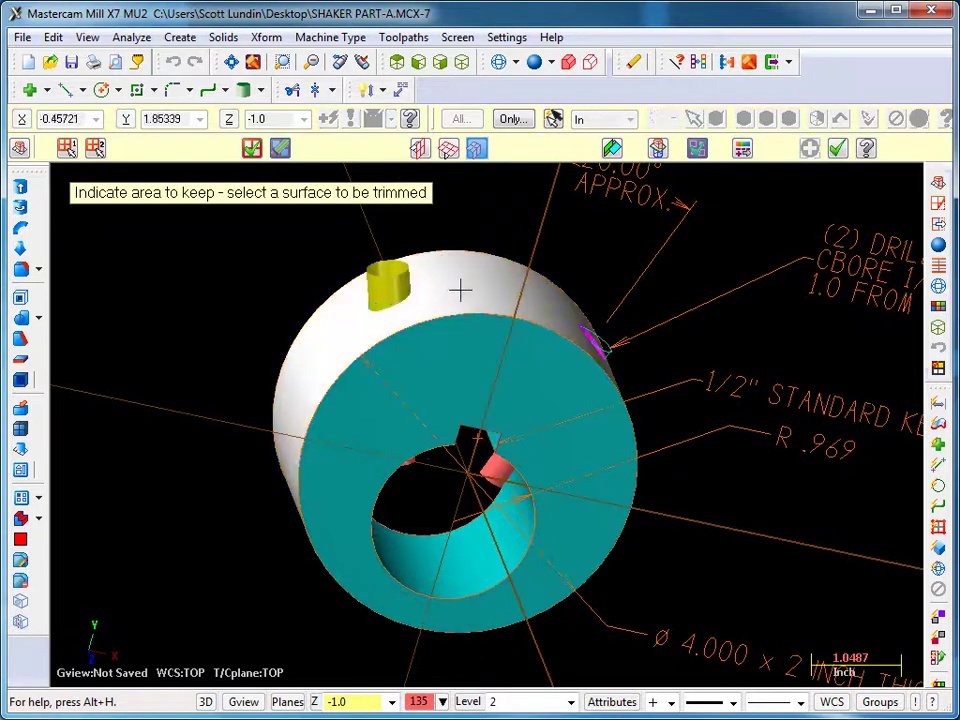
{"action": "left_click", "coordinate": [459, 290]}
{"action": "left_click", "coordinate": [475, 280]}
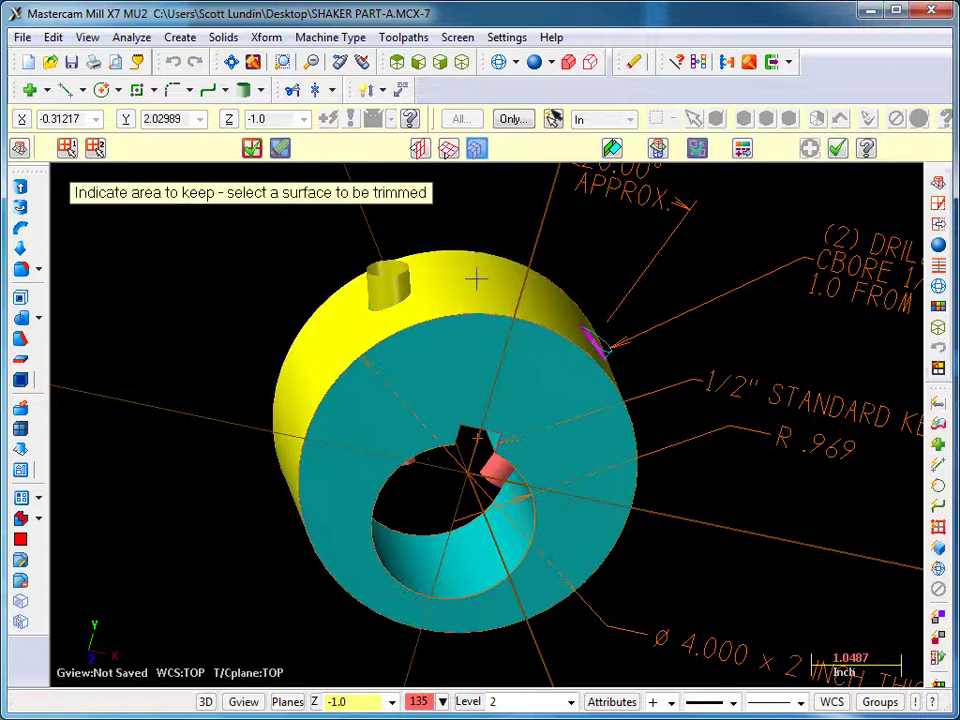
{"action": "left_click", "coordinate": [388, 285]}
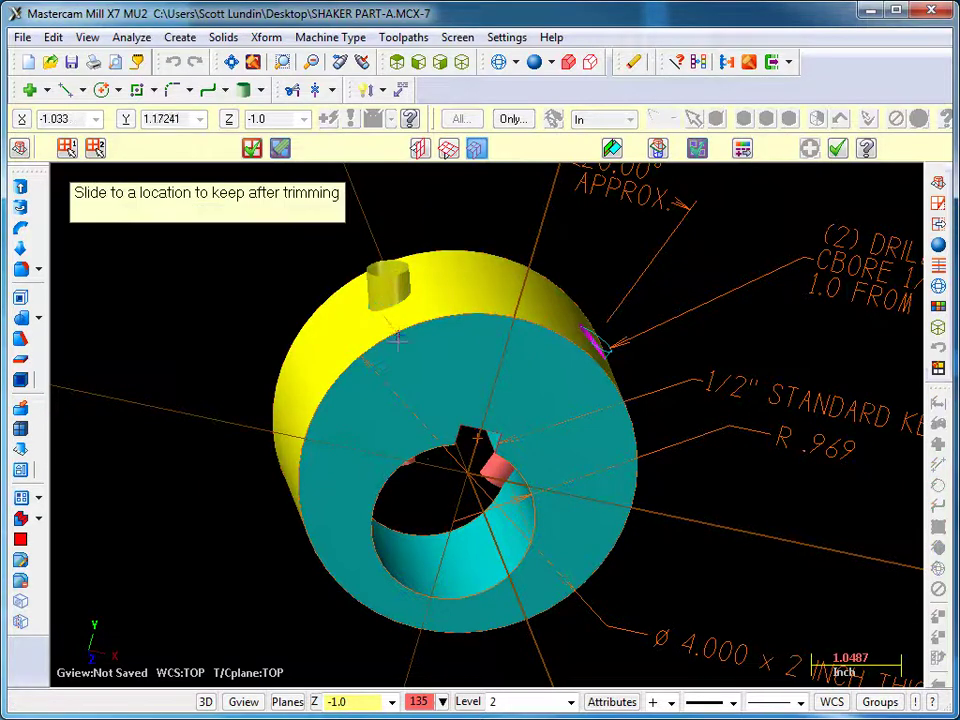
{"action": "left_click", "coordinate": [398, 360]}
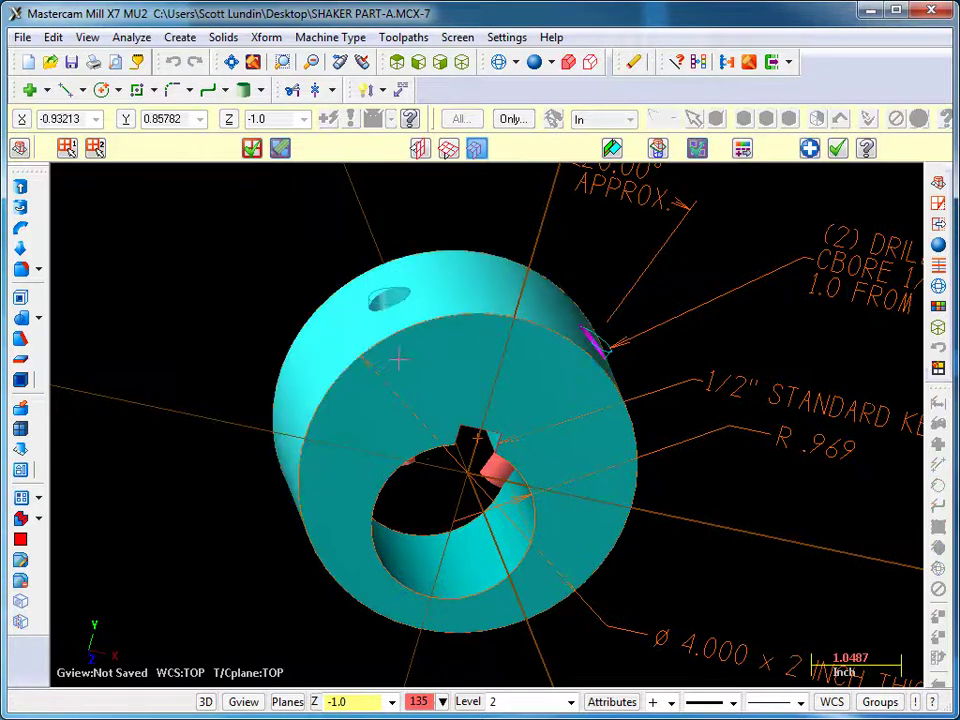
{"action": "left_click", "coordinate": [810, 150]}
Step: Set up a surface trim with the central bore wall as the first set and the left angled hole's wall as the second
{"action": "middle_click_drag", "start_coordinate": [677, 486], "coordinate": [673, 422]}
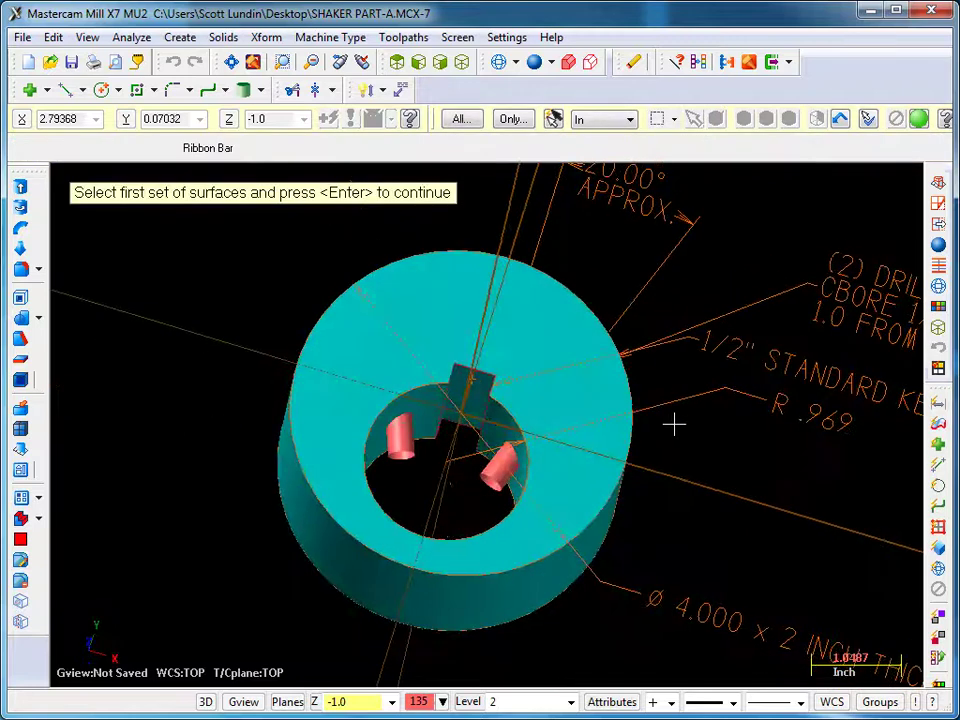
{"action": "scroll", "coordinate": [446, 471], "scroll_direction": "up", "scroll_amount": 5}
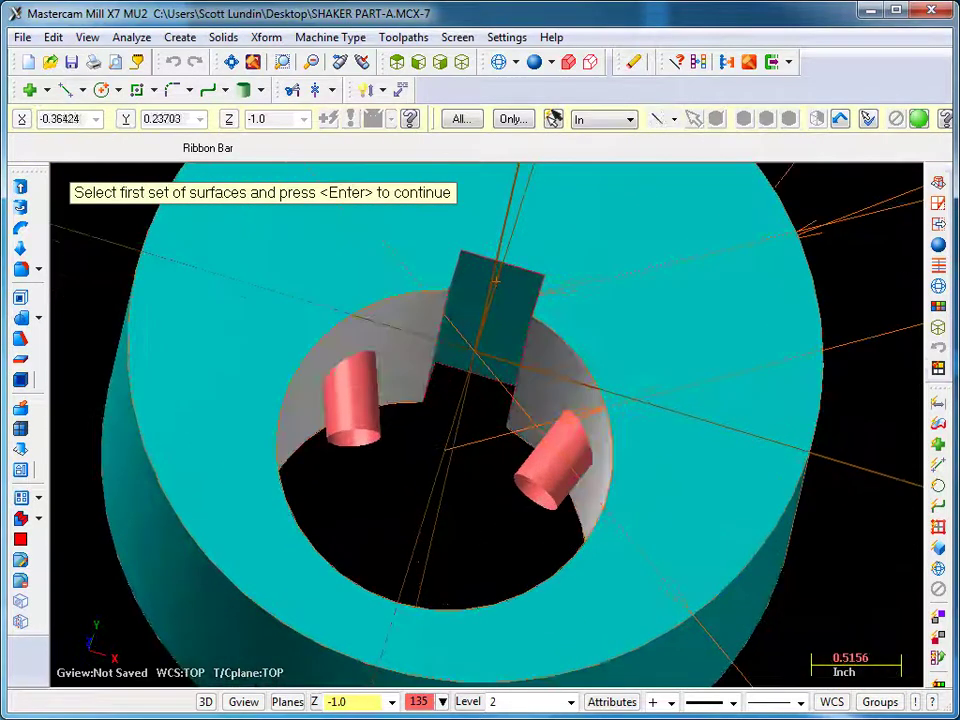
{"action": "left_click", "coordinate": [434, 317]}
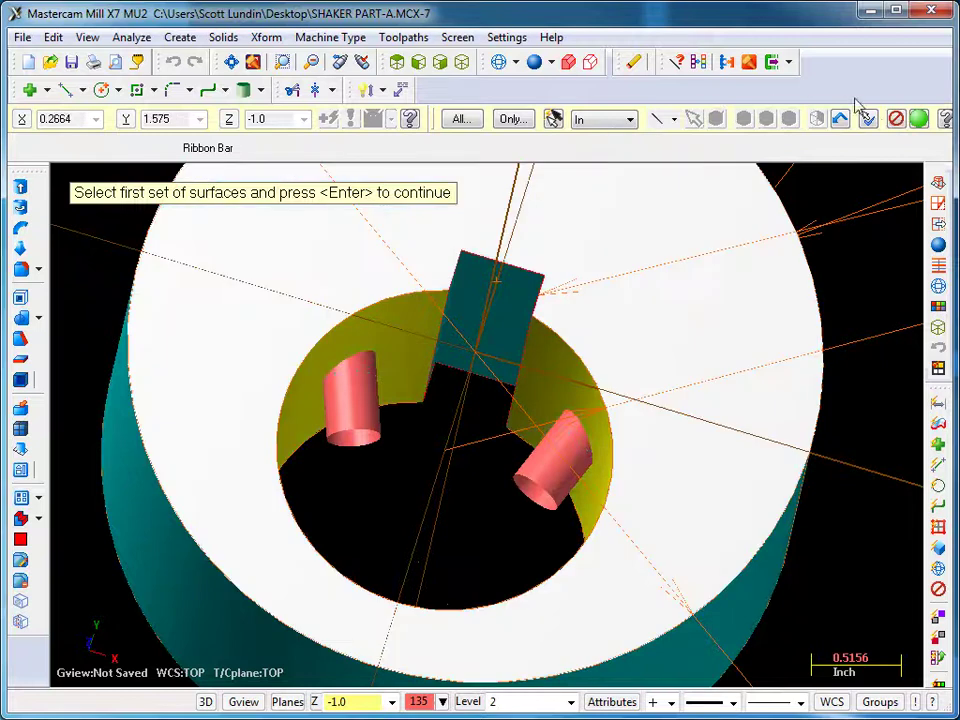
{"action": "key", "text": "Return"}
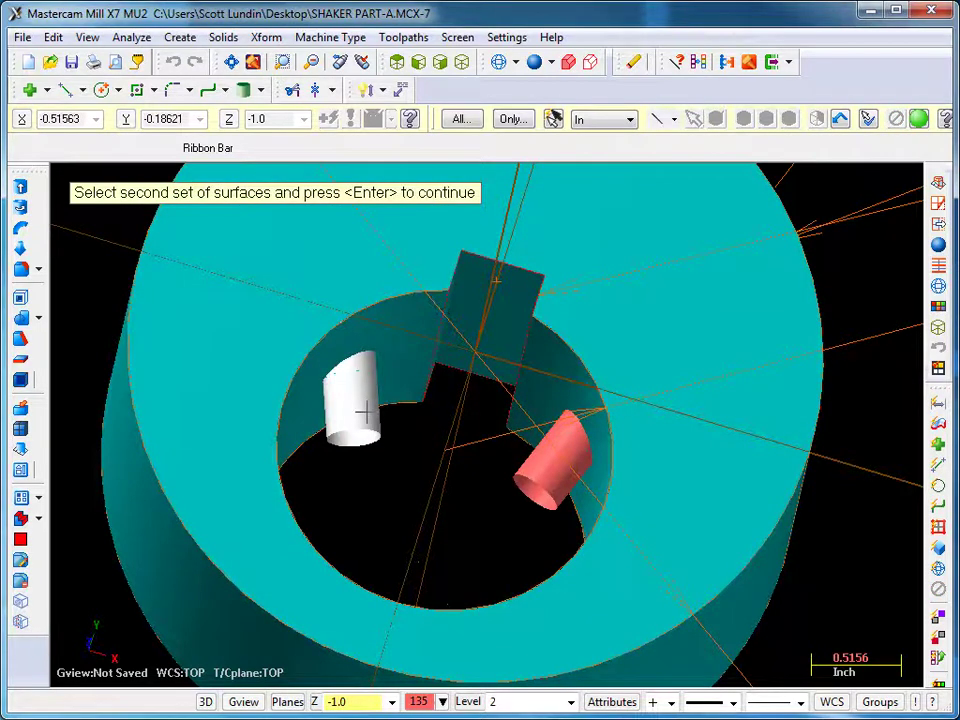
{"action": "left_click", "coordinate": [363, 410]}
{"action": "left_click", "coordinate": [919, 119]}
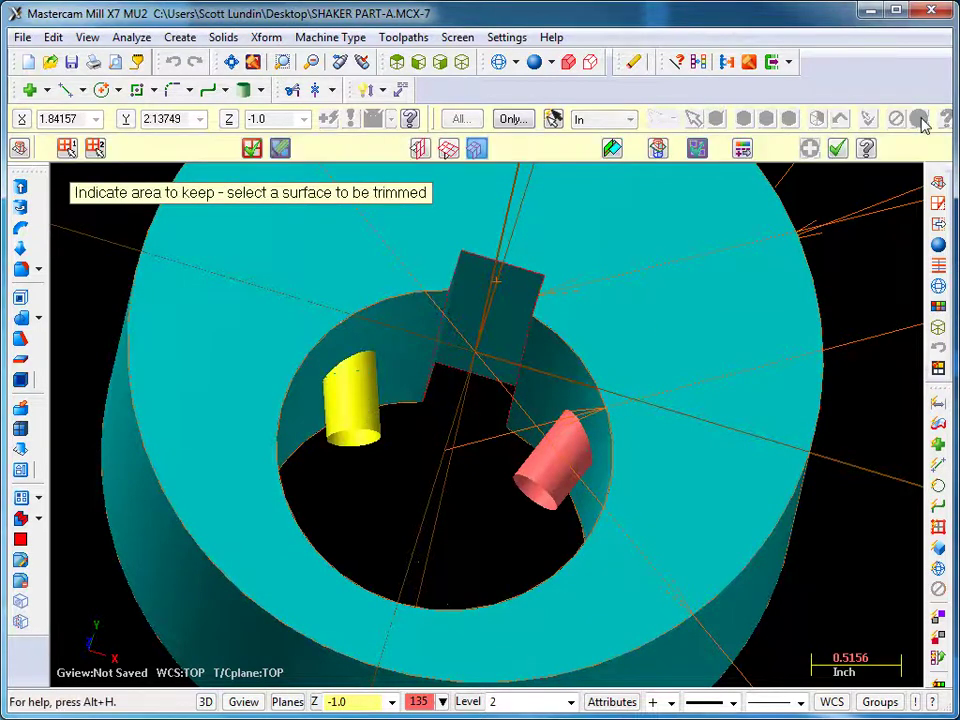
Step: Keep the bore wall outside the left angled hole and the hole wall within the part's material, and apply the trim
{"action": "left_click", "coordinate": [408, 317]}
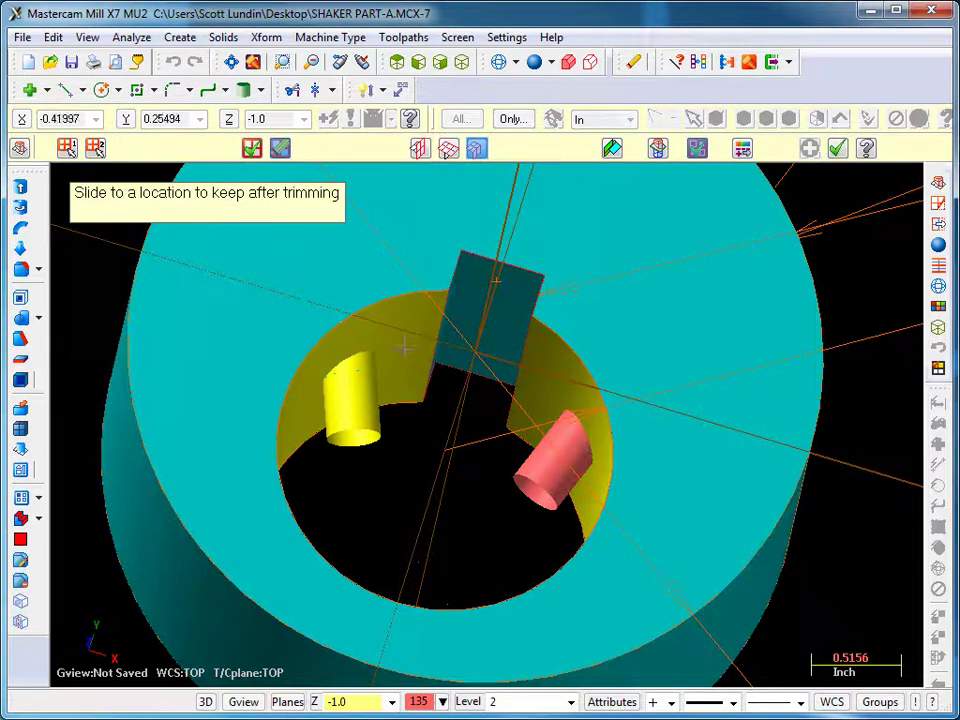
{"action": "left_click", "coordinate": [405, 346]}
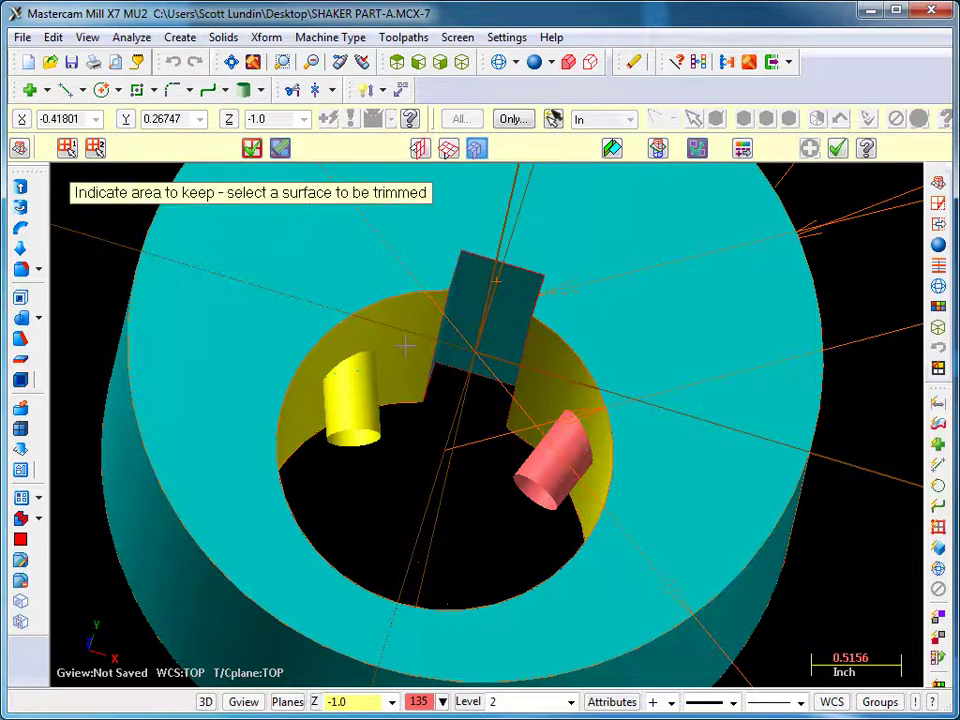
{"action": "left_click", "coordinate": [358, 393]}
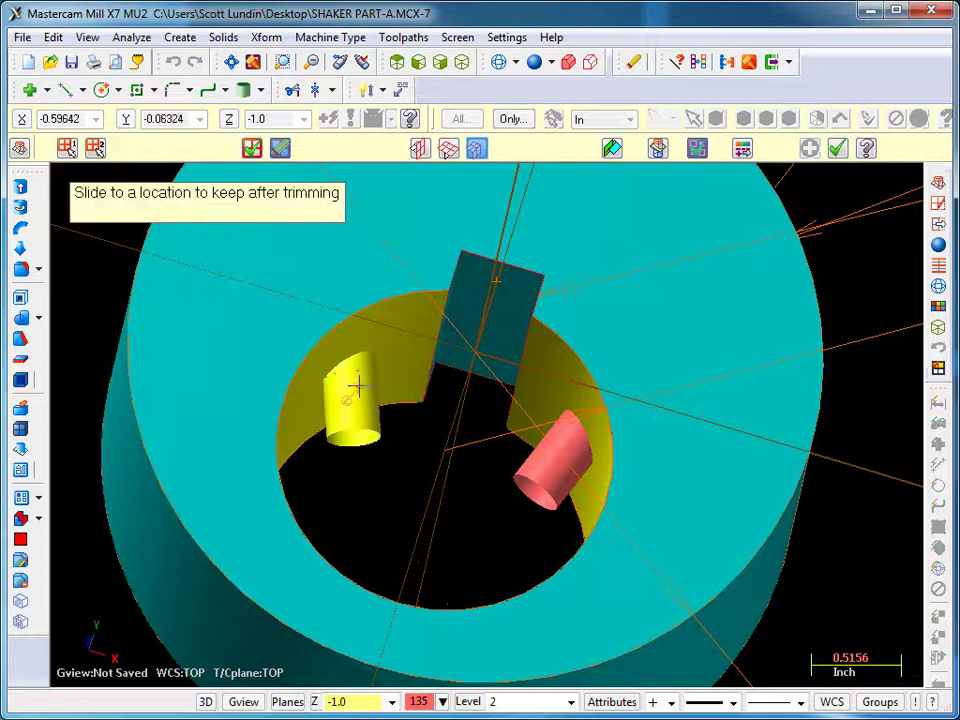
{"action": "left_click", "coordinate": [342, 268]}
{"action": "middle_click_drag", "start_coordinate": [411, 495], "coordinate": [345, 445]}
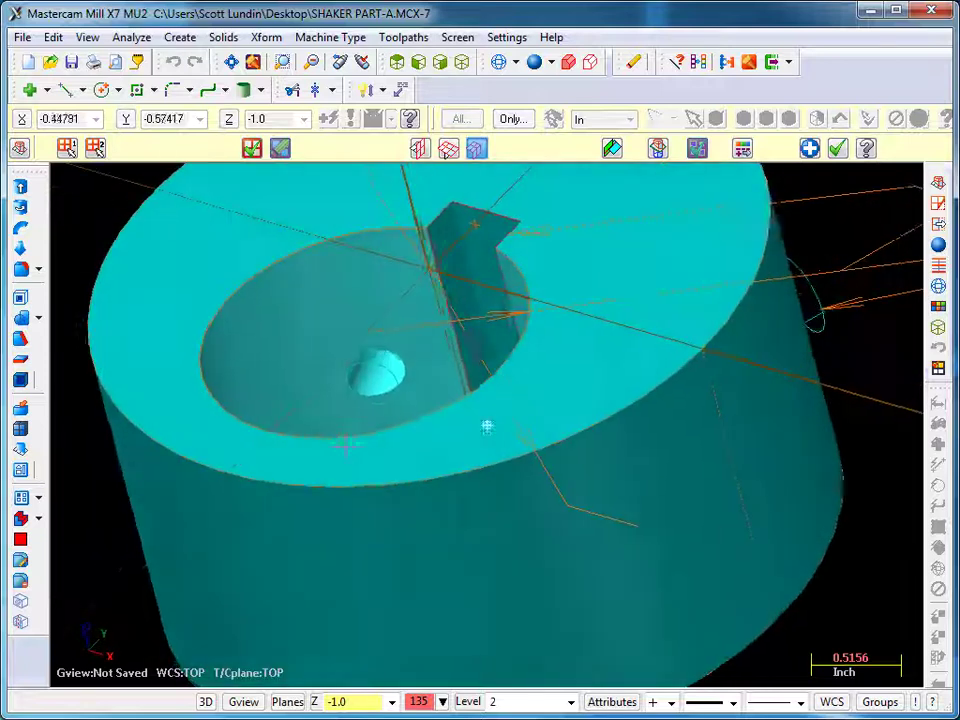
{"action": "middle_click_drag", "start_coordinate": [487, 427], "coordinate": [805, 171]}
{"action": "left_click", "coordinate": [809, 150]}
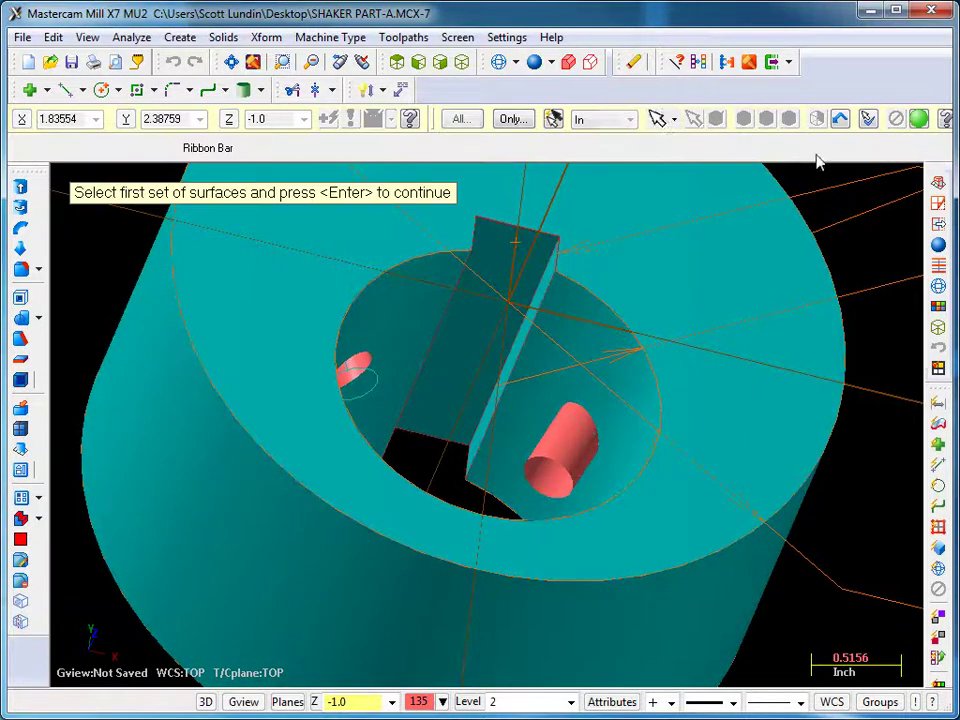
Step: Set up another surface trim with the central bore wall as the first set and the right angled hole's wall as the second
{"action": "middle_click_drag", "start_coordinate": [904, 407], "coordinate": [640, 408]}
{"action": "left_click", "coordinate": [640, 408]}
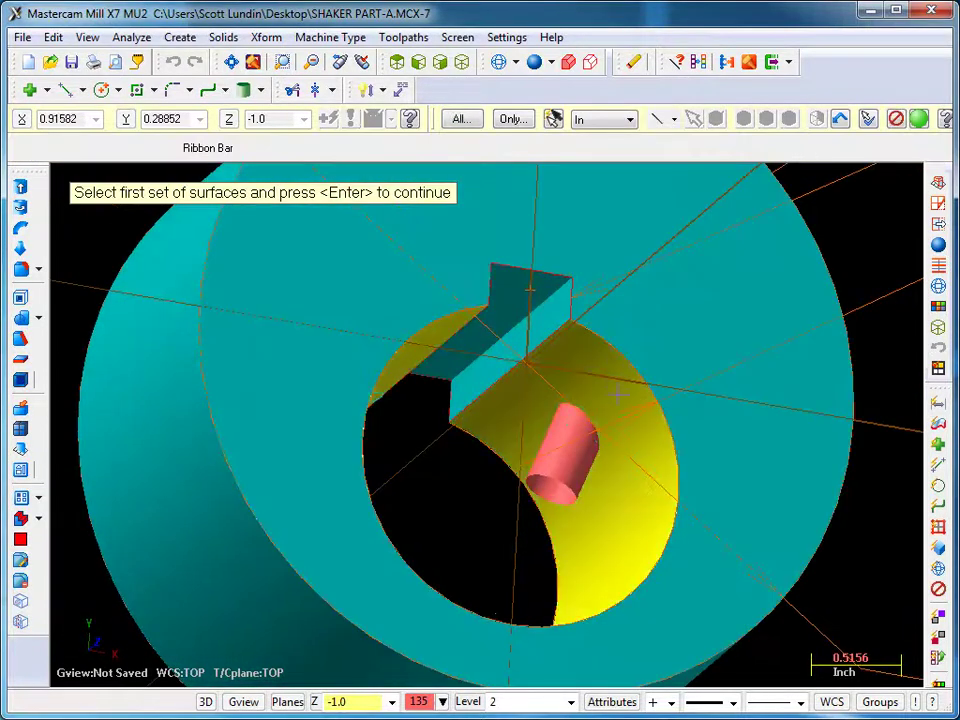
{"action": "left_click", "coordinate": [920, 120]}
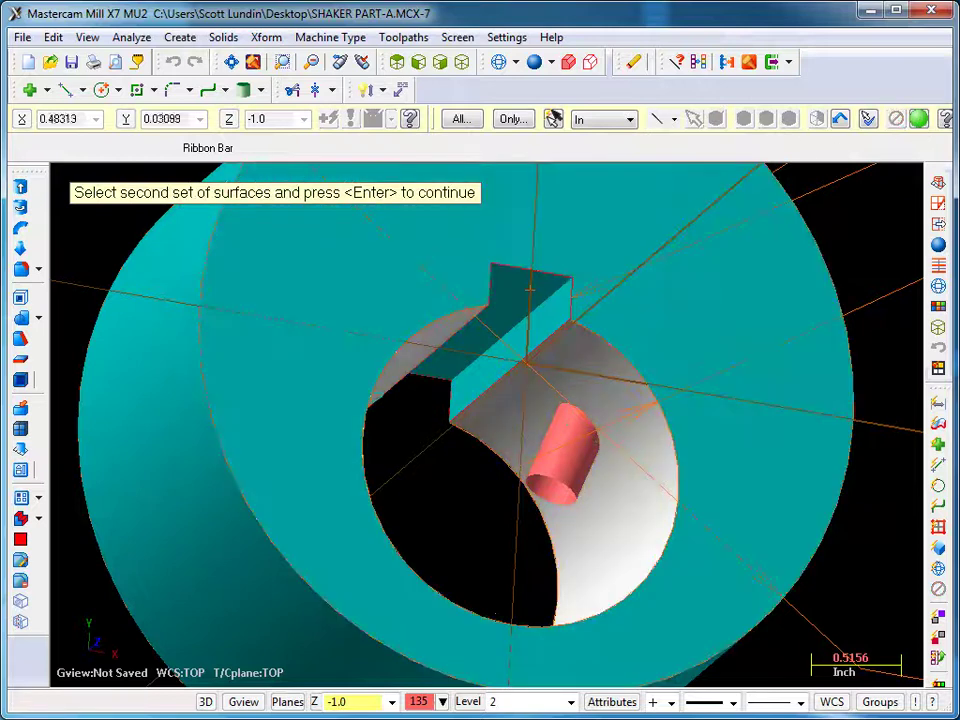
{"action": "left_click", "coordinate": [566, 432]}
{"action": "left_click", "coordinate": [919, 119]}
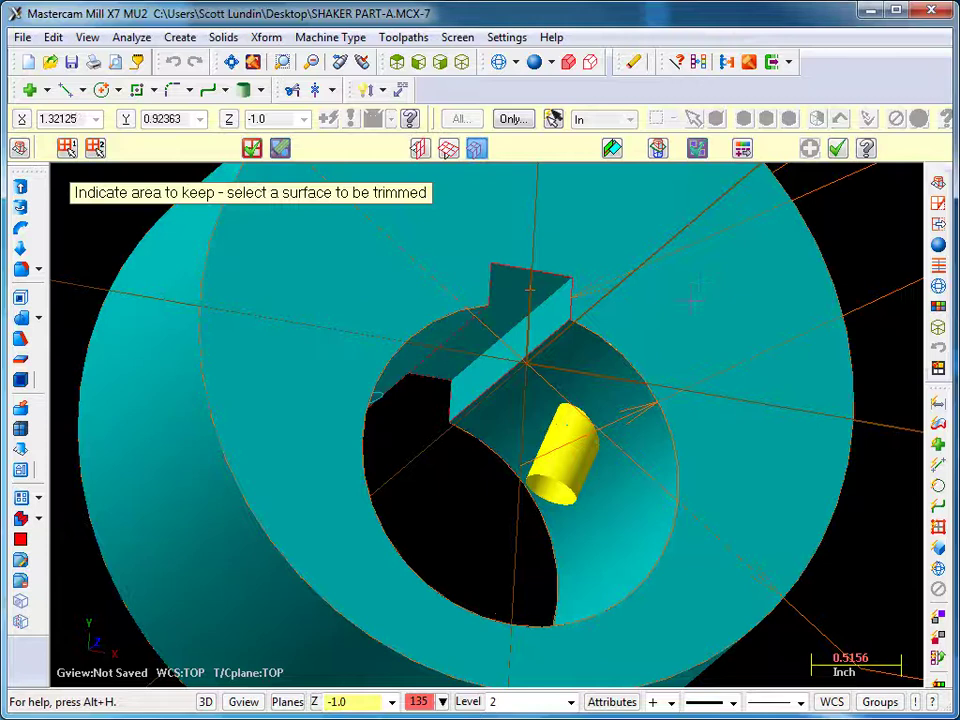
Step: Keep the bore wall outside the right angled hole and the hole wall within the part's material, and finish the surface trimming
{"action": "left_click", "coordinate": [639, 424]}
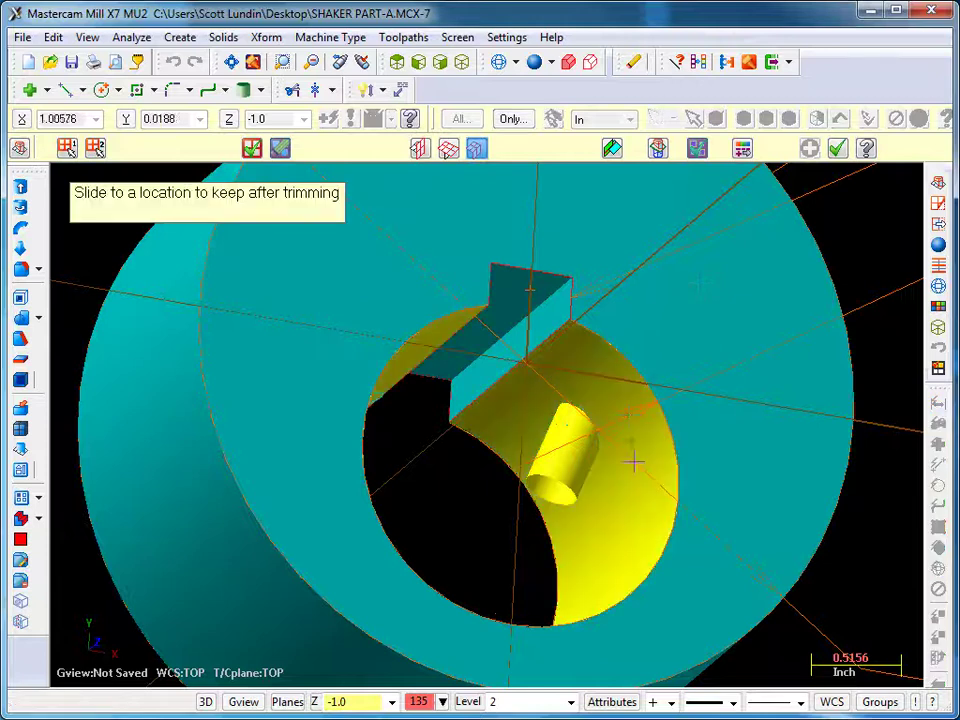
{"action": "left_click", "coordinate": [643, 553]}
{"action": "left_click", "coordinate": [573, 452]}
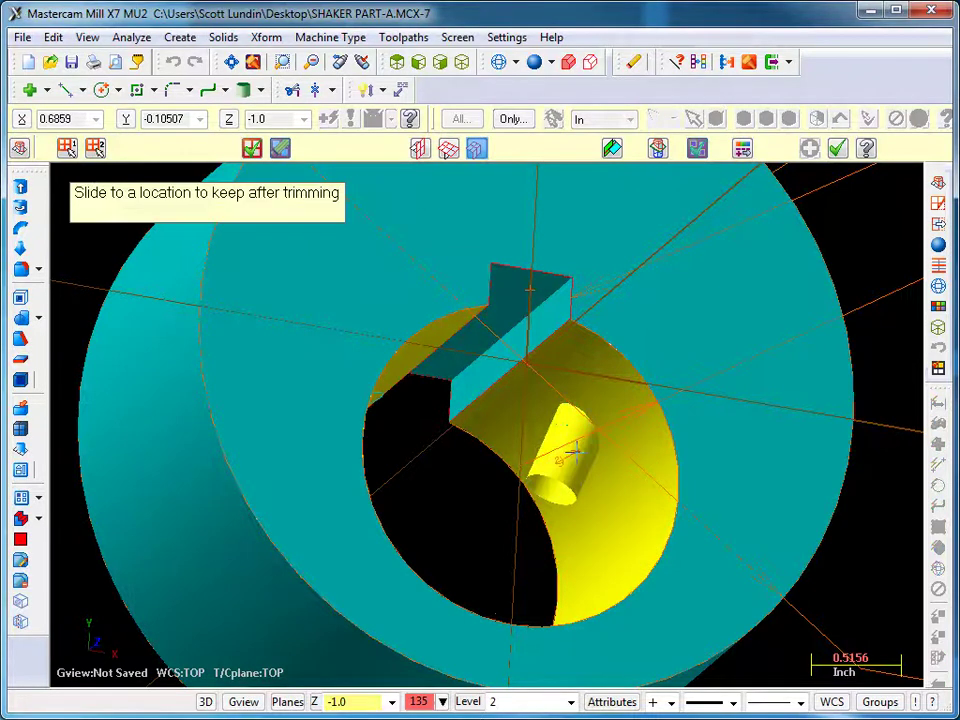
{"action": "left_click", "coordinate": [650, 335]}
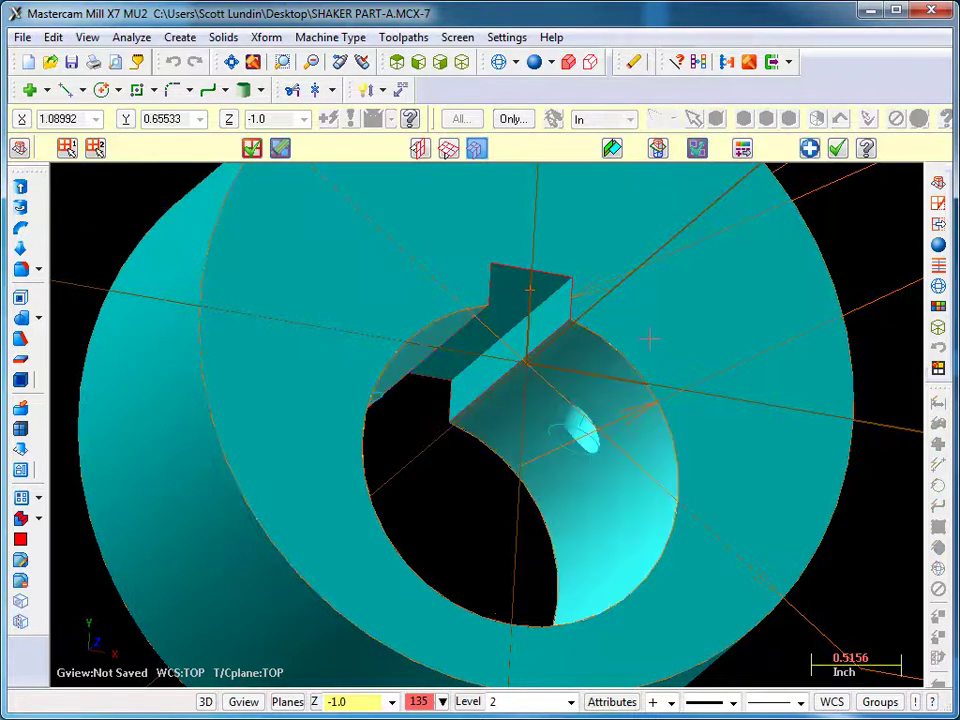
{"action": "left_click", "coordinate": [838, 150]}
{"action": "mouse_move", "coordinate": [706, 547]}
{"action": "middle_mouse_down"}
{"action": "mouse_move", "coordinate": [692, 510]}
{"action": "mouse_move", "coordinate": [620, 525]}
{"action": "mouse_move", "coordinate": [619, 546]}
{"action": "mouse_move", "coordinate": [435, 489]}
{"action": "mouse_move", "coordinate": [521, 407]}
{"action": "mouse_move", "coordinate": [762, 316]}
{"action": "mouse_move", "coordinate": [700, 325]}
{"action": "mouse_move", "coordinate": [806, 454]}
{"action": "mouse_move", "coordinate": [714, 531]}
{"action": "mouse_move", "coordinate": [408, 276]}
{"action": "middle_mouse_up"}
{"action": "scroll", "coordinate": [408, 276], "scroll_direction": "down", "scroll_amount": 1}
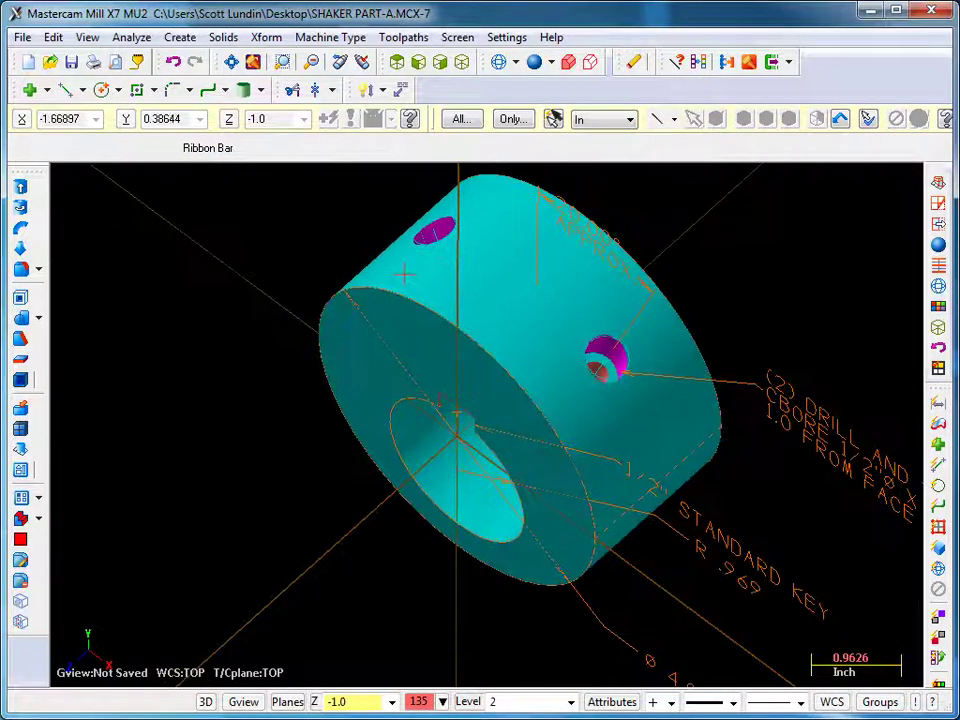